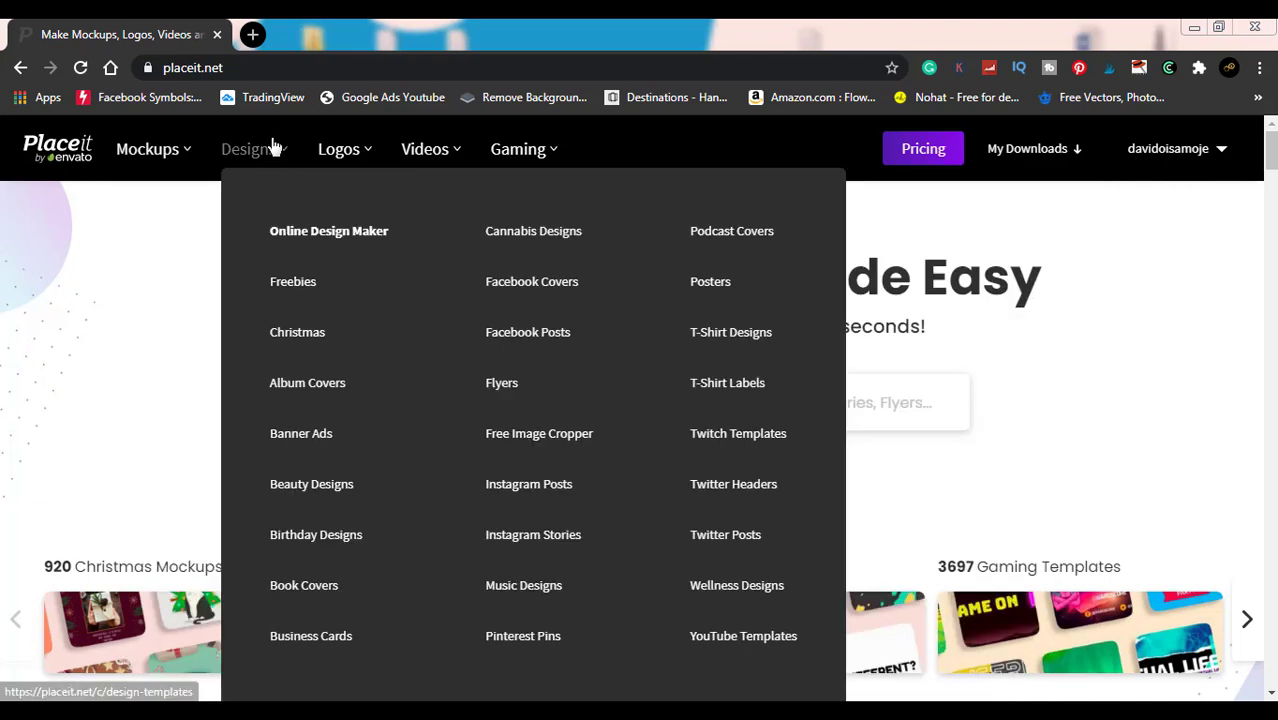
# - Open the t-shirt design templates and filter them by the Christianity tag
pyautogui.click(742, 336)
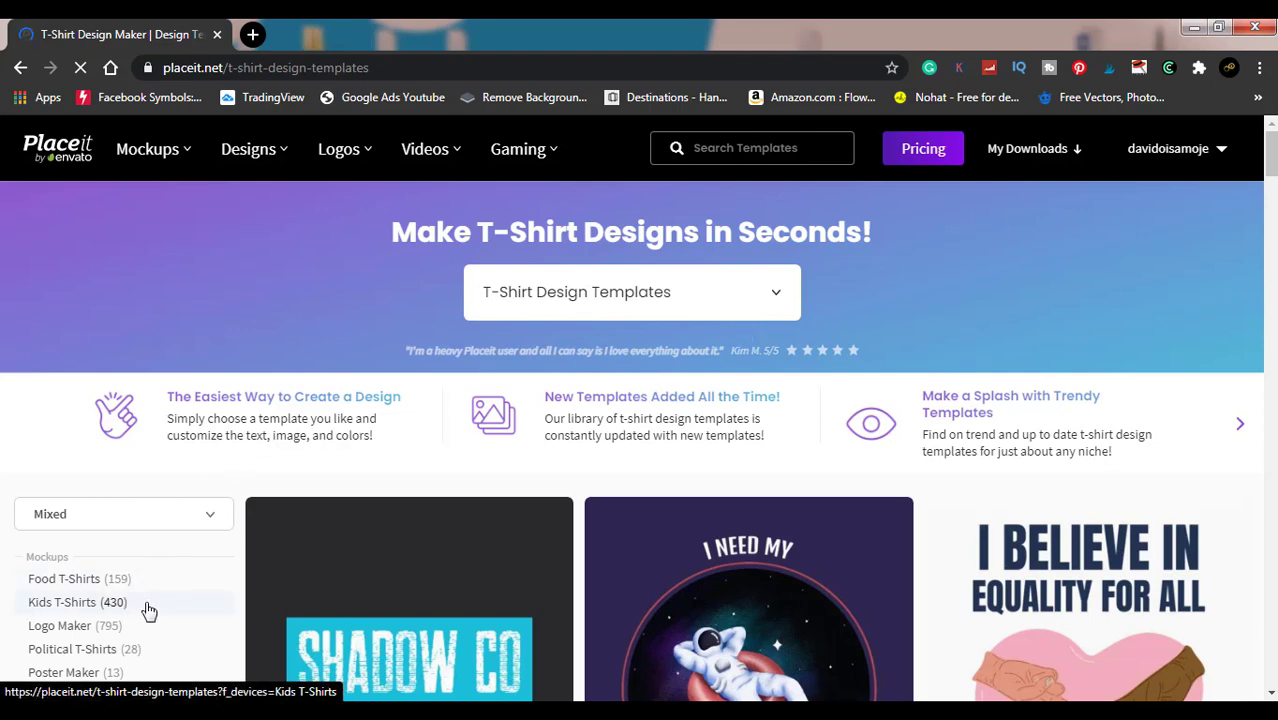
pyautogui.scroll(-2, 148, 610)
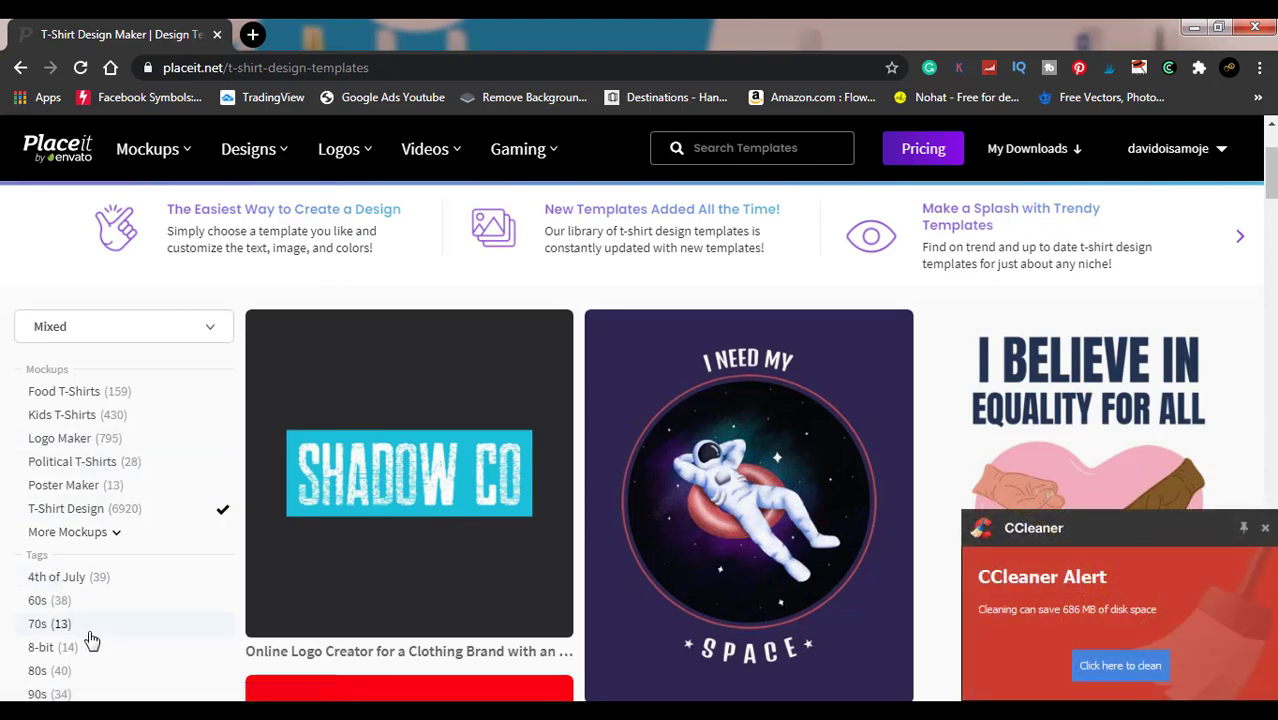
pyautogui.scroll(-3, 91, 640)
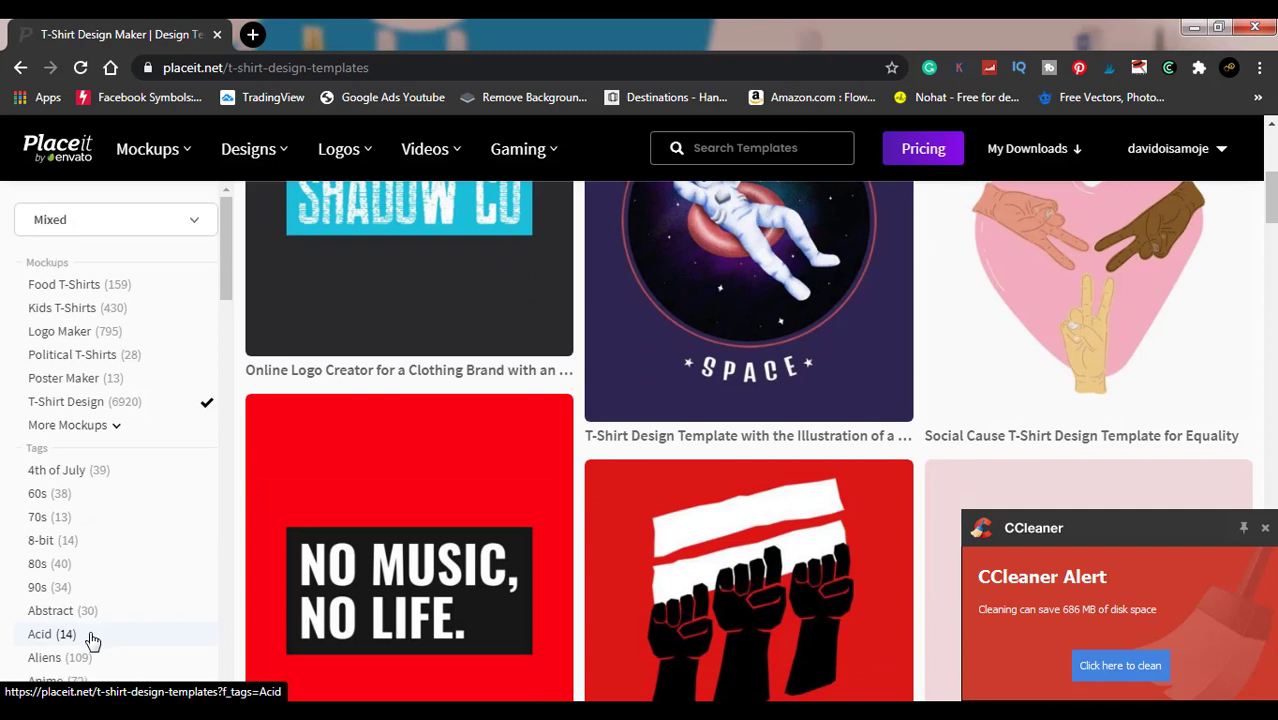
pyautogui.scroll(-1, 91, 640)
pyautogui.scroll(-2, 91, 640)
pyautogui.scroll(-2, 91, 640)
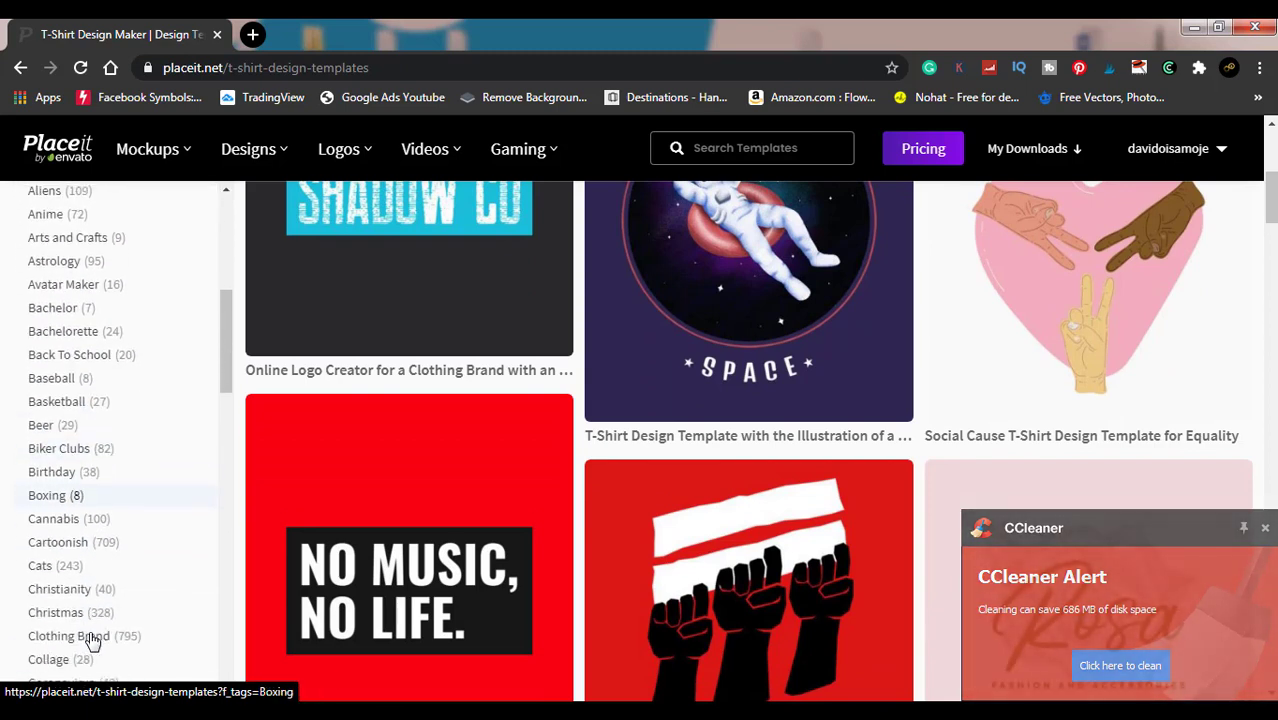
pyautogui.click(62, 591)
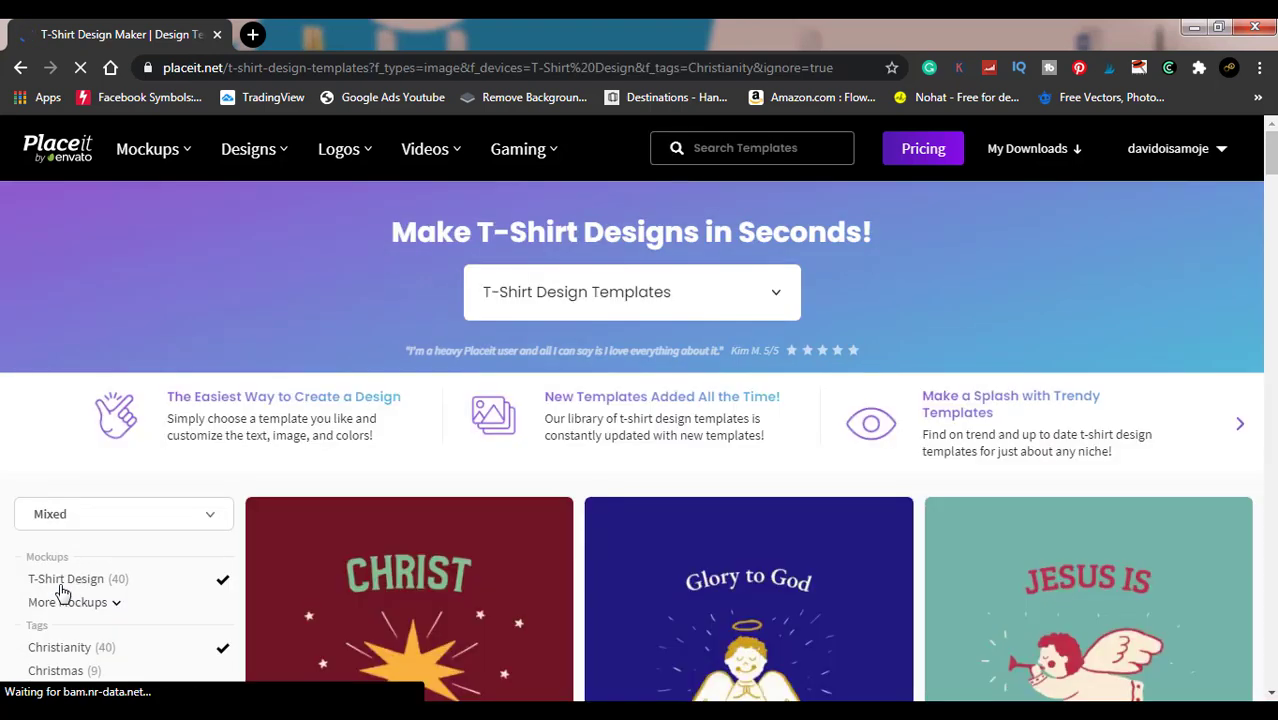
# - Browse the Christianity designs, briefly trying the praying angel template
pyautogui.scroll(-3, 695, 493)
pyautogui.click(693, 490)
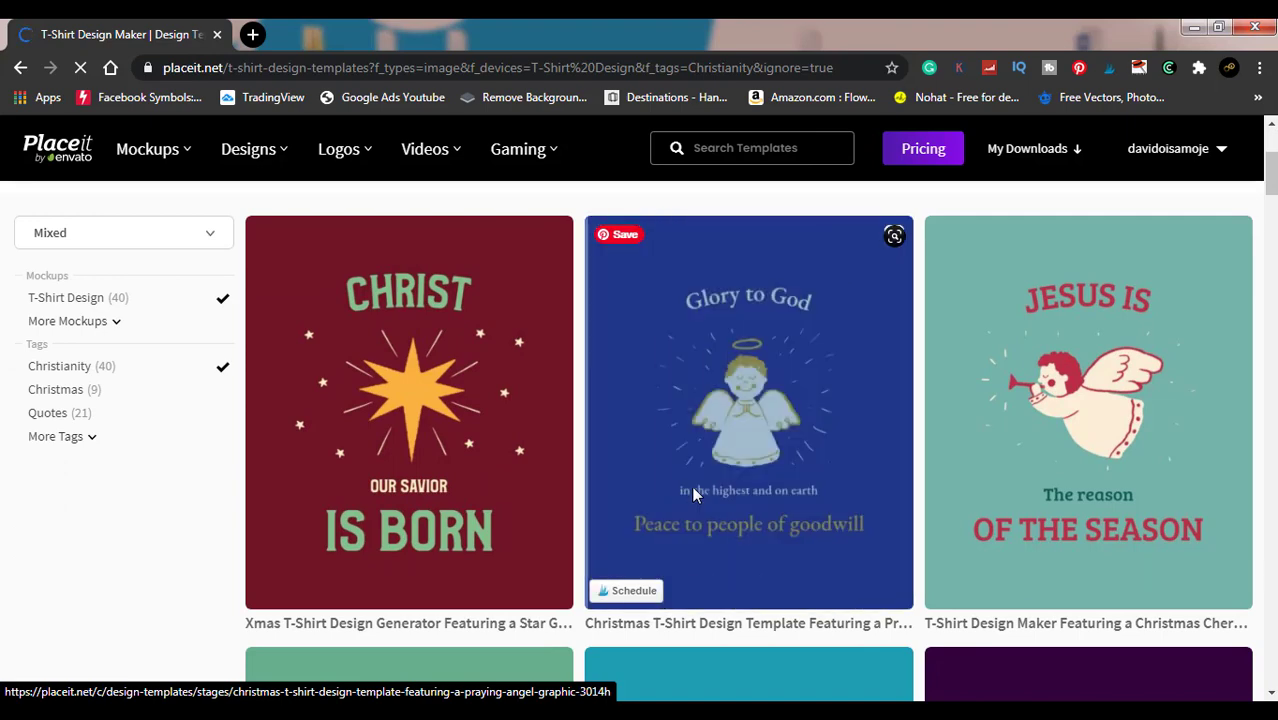
pyautogui.scroll(-5, 695, 496)
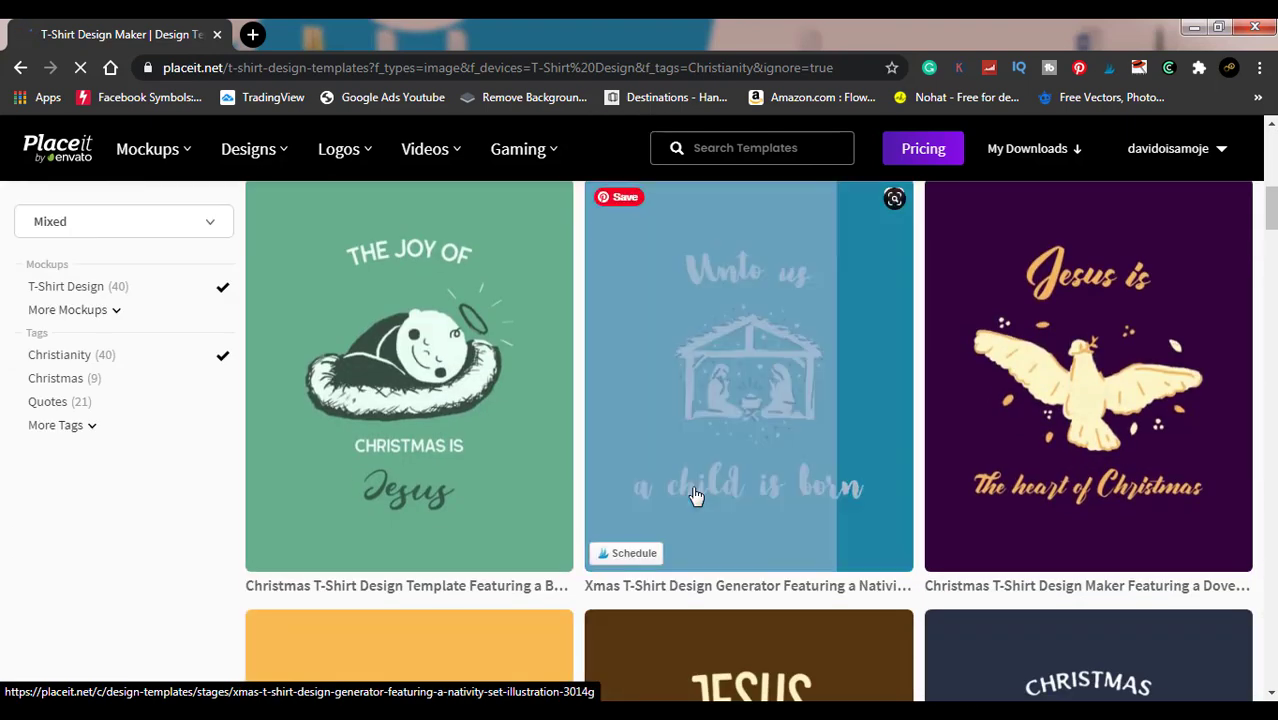
pyautogui.scroll(-4, 695, 496)
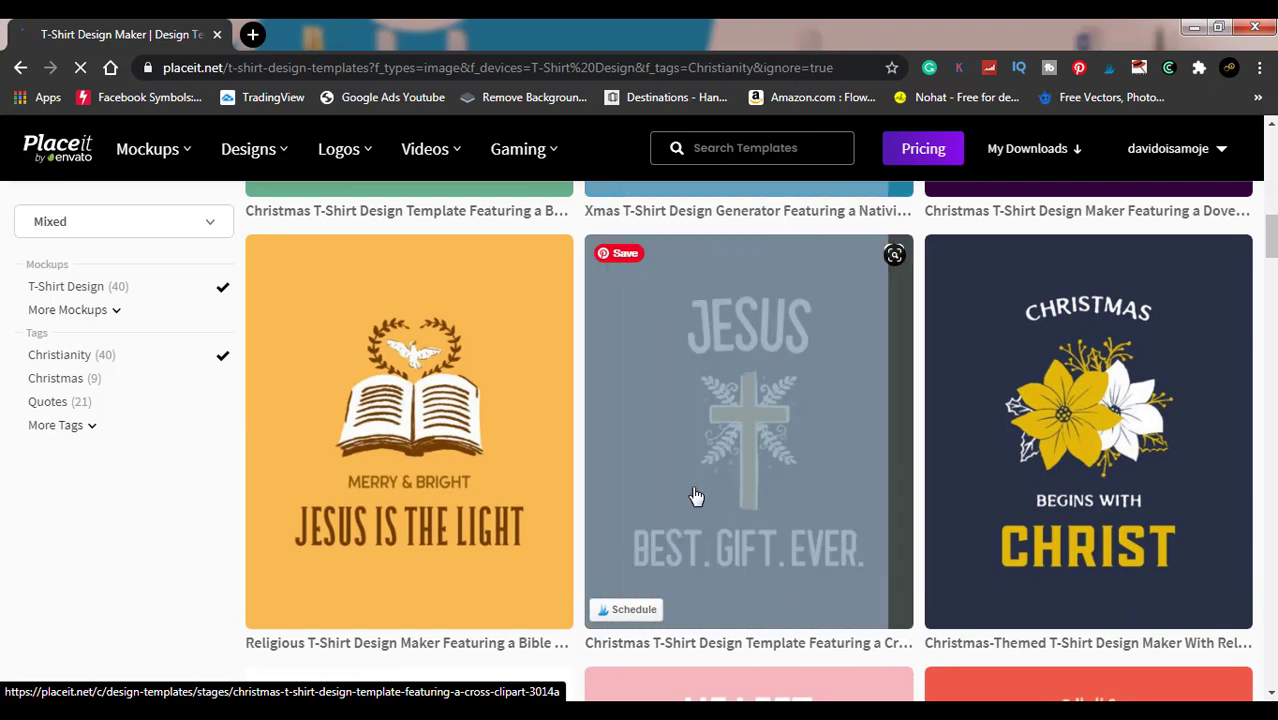
pyautogui.scroll(-4, 696, 496)
pyautogui.scroll(-4, 696, 496)
pyautogui.scroll(-4, 696, 496)
pyautogui.scroll(-5, 696, 496)
pyautogui.scroll(-5, 696, 496)
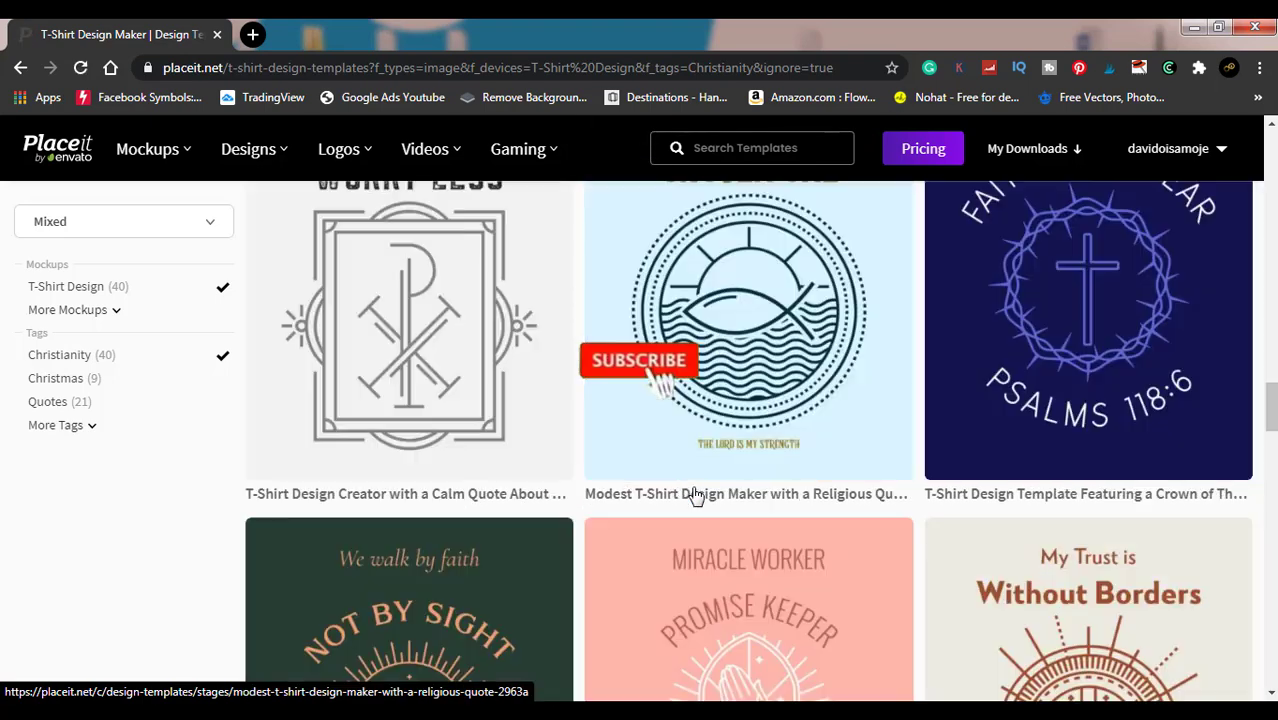
pyautogui.scroll(-3, 696, 496)
pyautogui.scroll(-1, 696, 496)
pyautogui.scroll(-5, 696, 496)
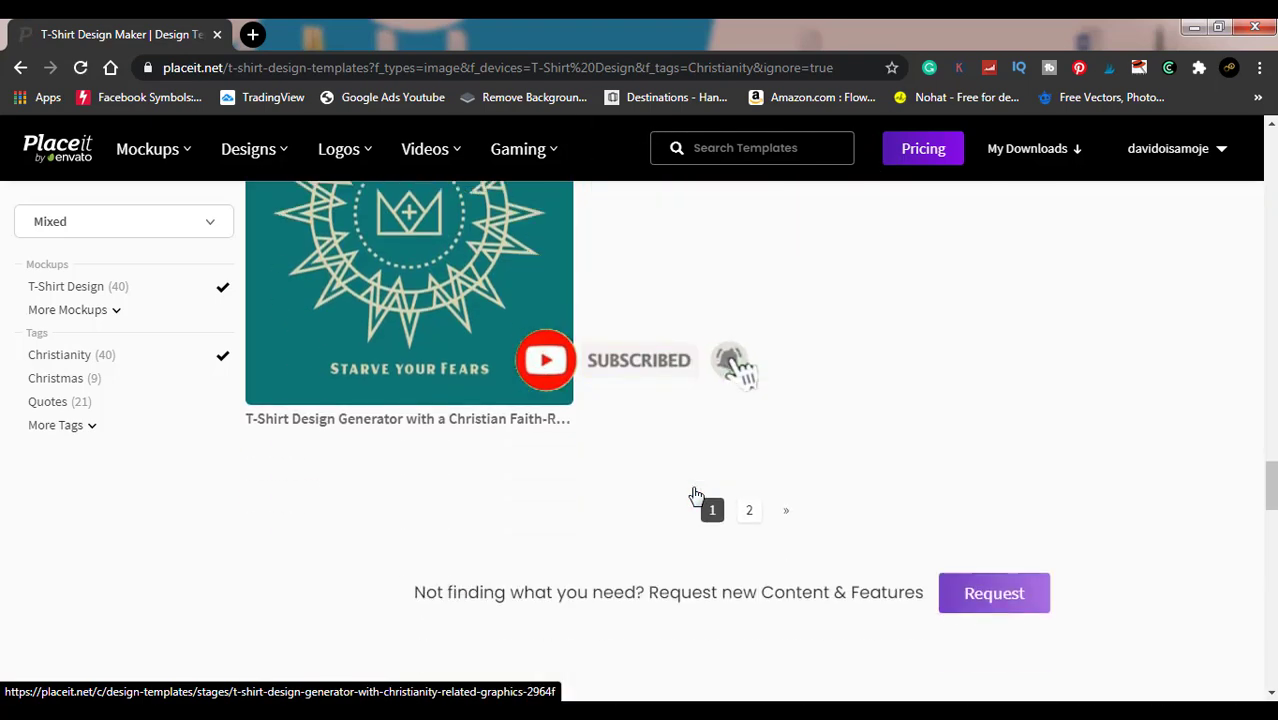
# - Scroll back through the results and open the Christmas dove 'Jesus is' template
pyautogui.scroll(2, 696, 496)
pyautogui.scroll(5, 696, 496)
pyautogui.scroll(5, 696, 496)
pyautogui.scroll(5, 696, 496)
pyautogui.scroll(5, 696, 496)
pyautogui.scroll(3, 696, 496)
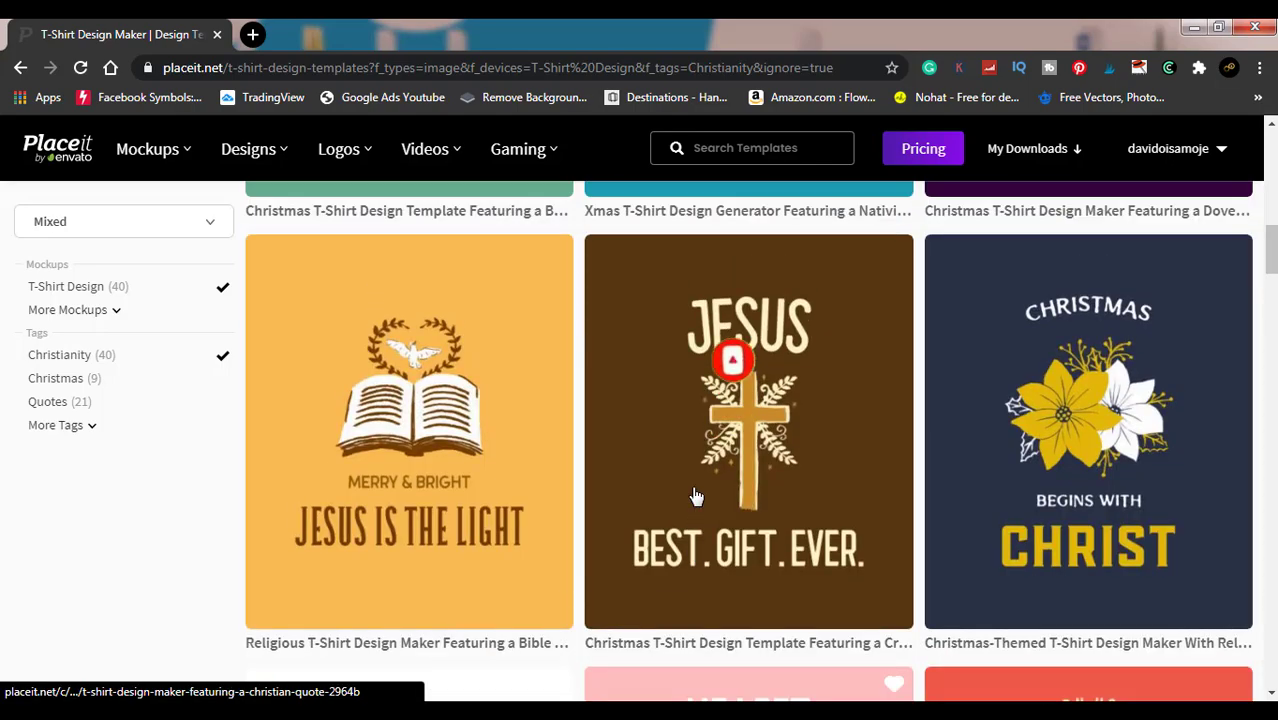
pyautogui.scroll(1, 696, 496)
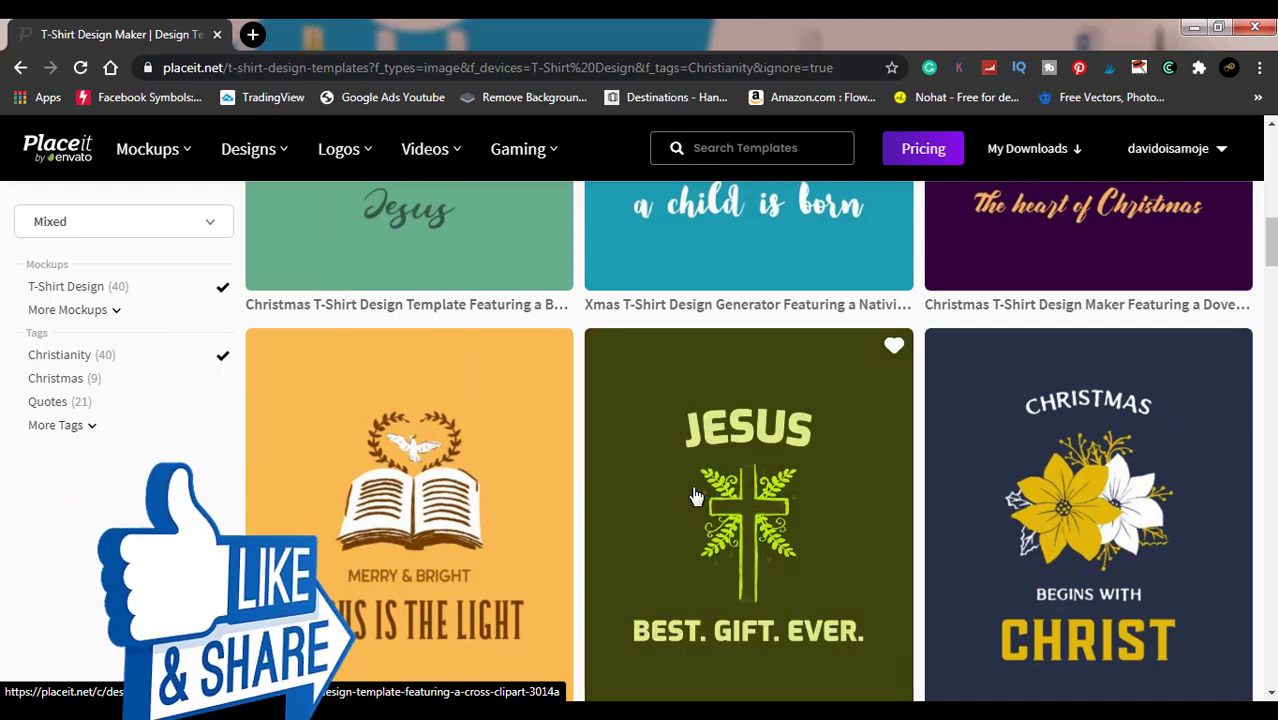
pyautogui.scroll(-1, 696, 496)
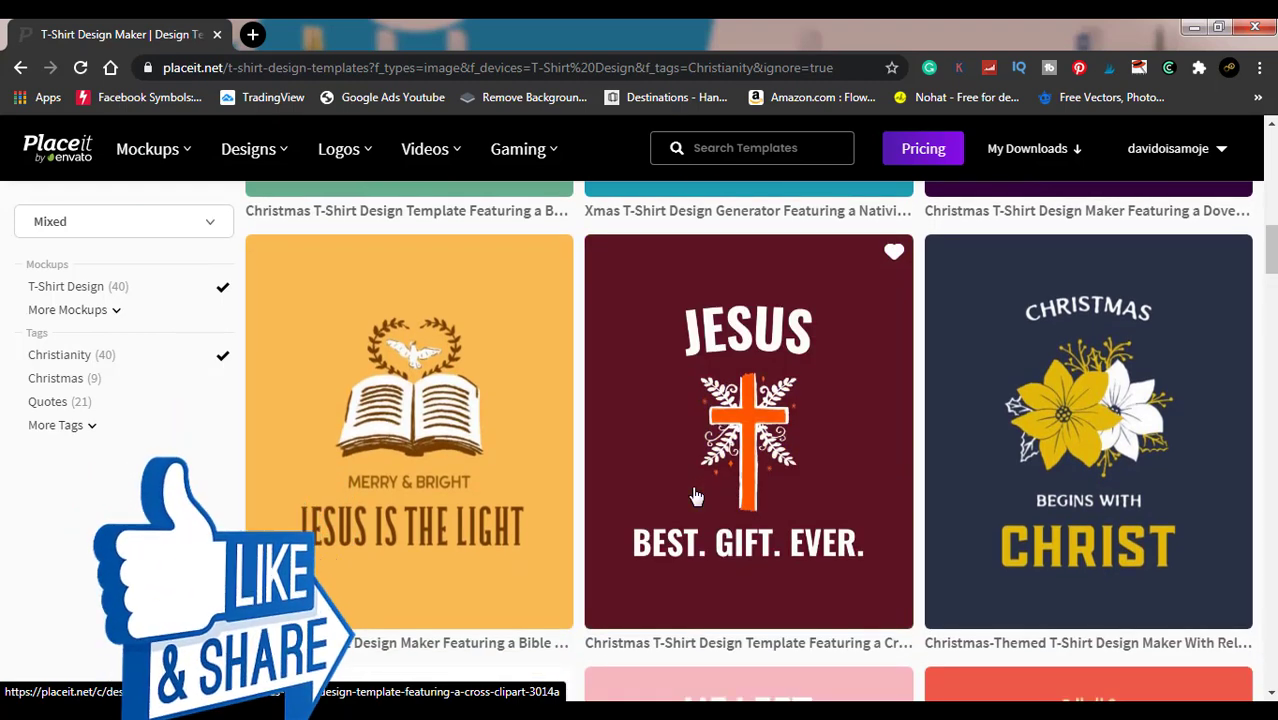
pyautogui.scroll(-1, 696, 496)
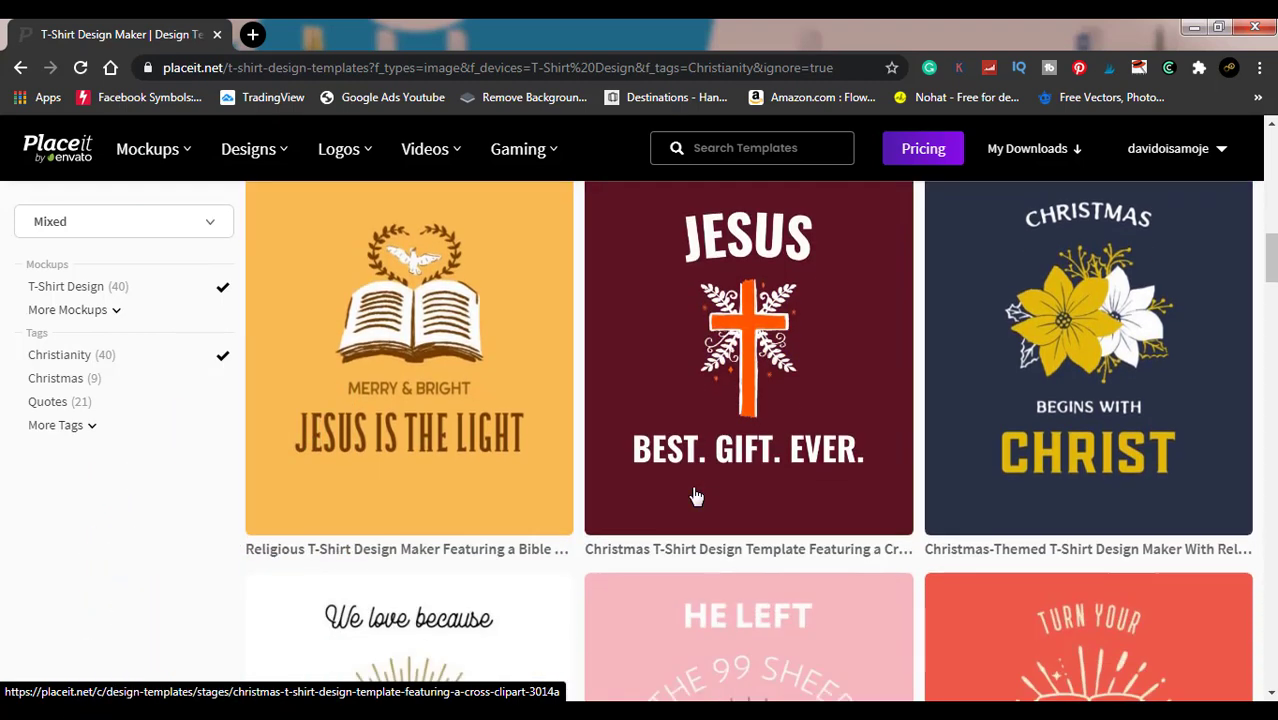
pyautogui.scroll(1, 696, 496)
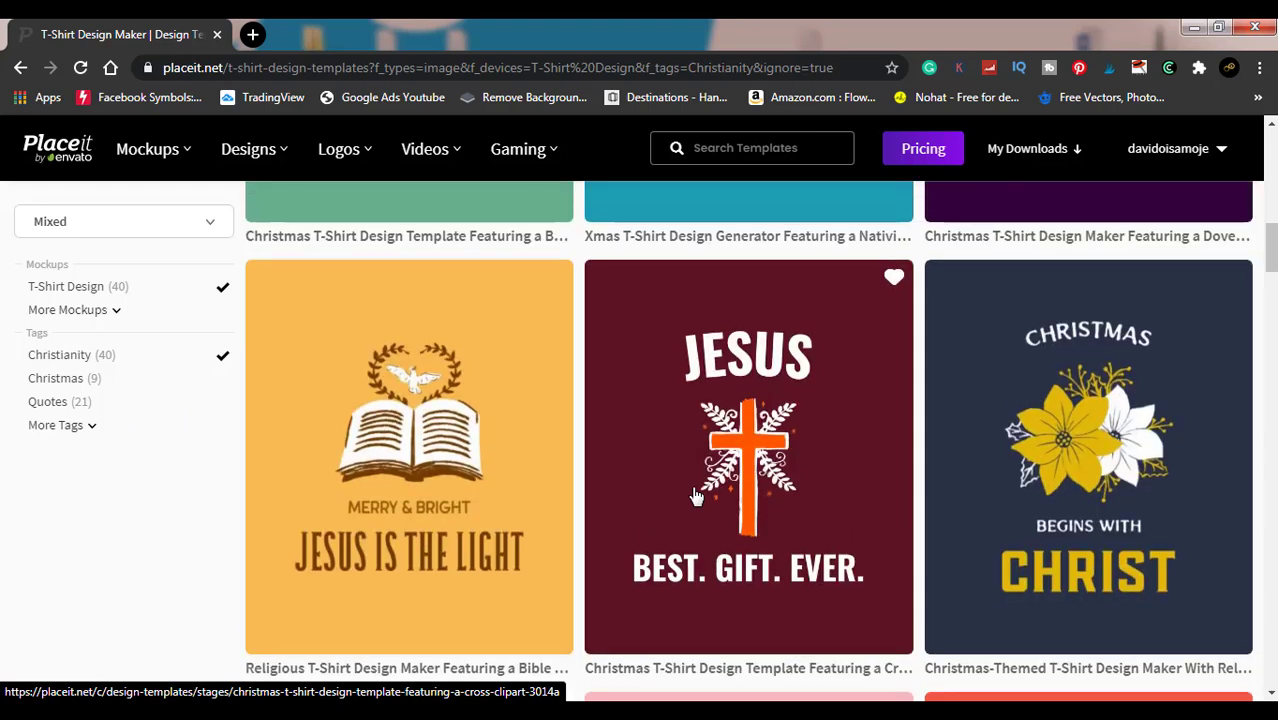
pyautogui.scroll(3, 696, 496)
pyautogui.scroll(2, 696, 496)
pyautogui.scroll(-1, 696, 496)
pyautogui.scroll(-1, 696, 496)
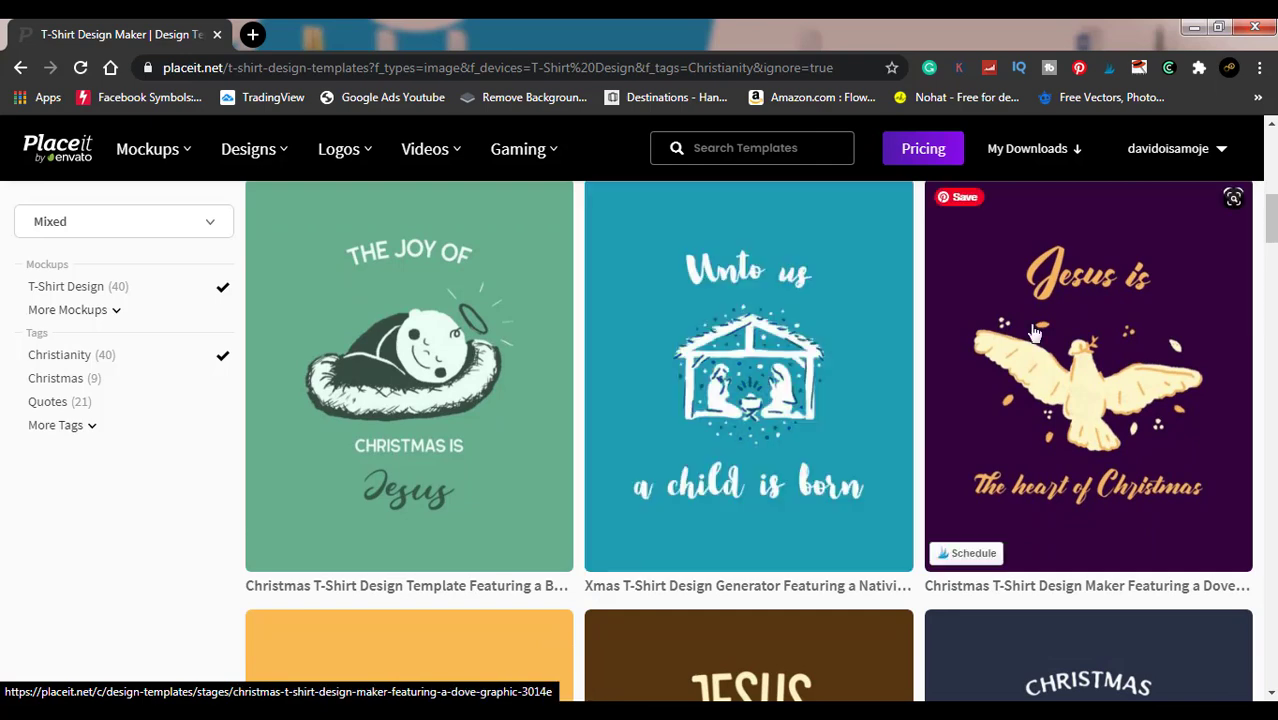
pyautogui.click(1099, 375)
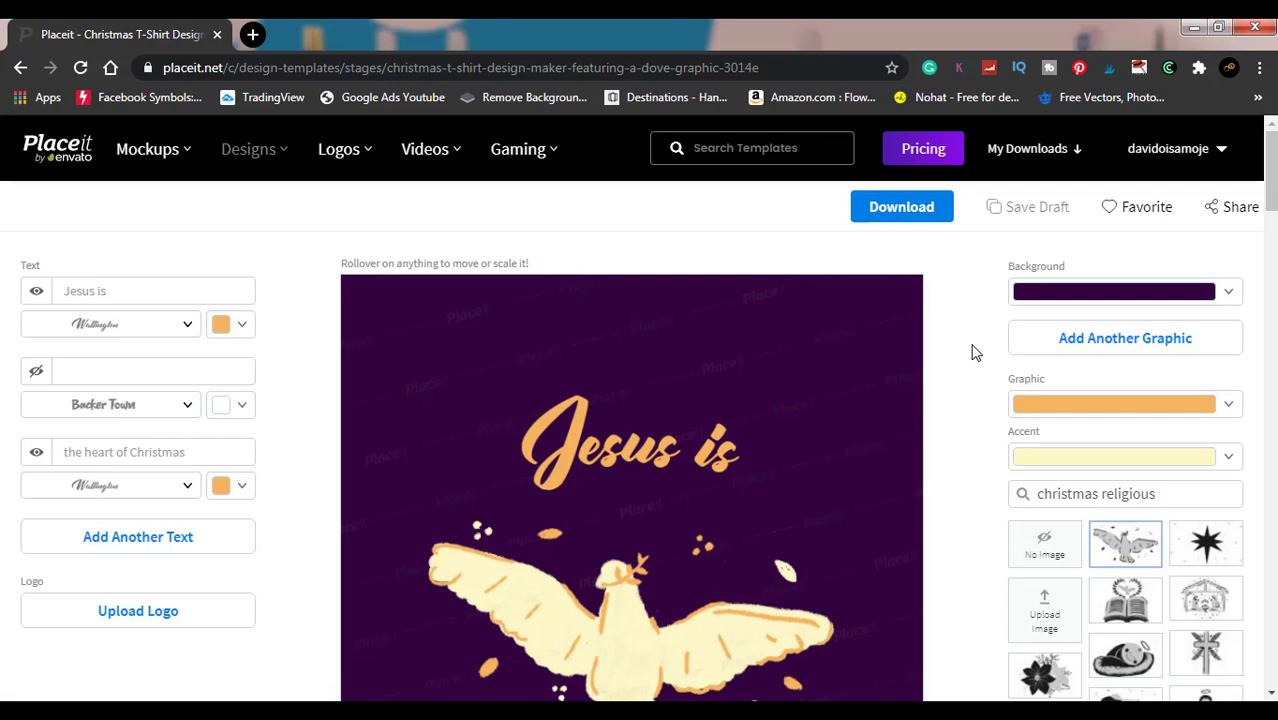
# - Inspect the 'the heart of Christmas' line, then deselect it and bring up the Text fields
pyautogui.scroll(-2, 975, 352)
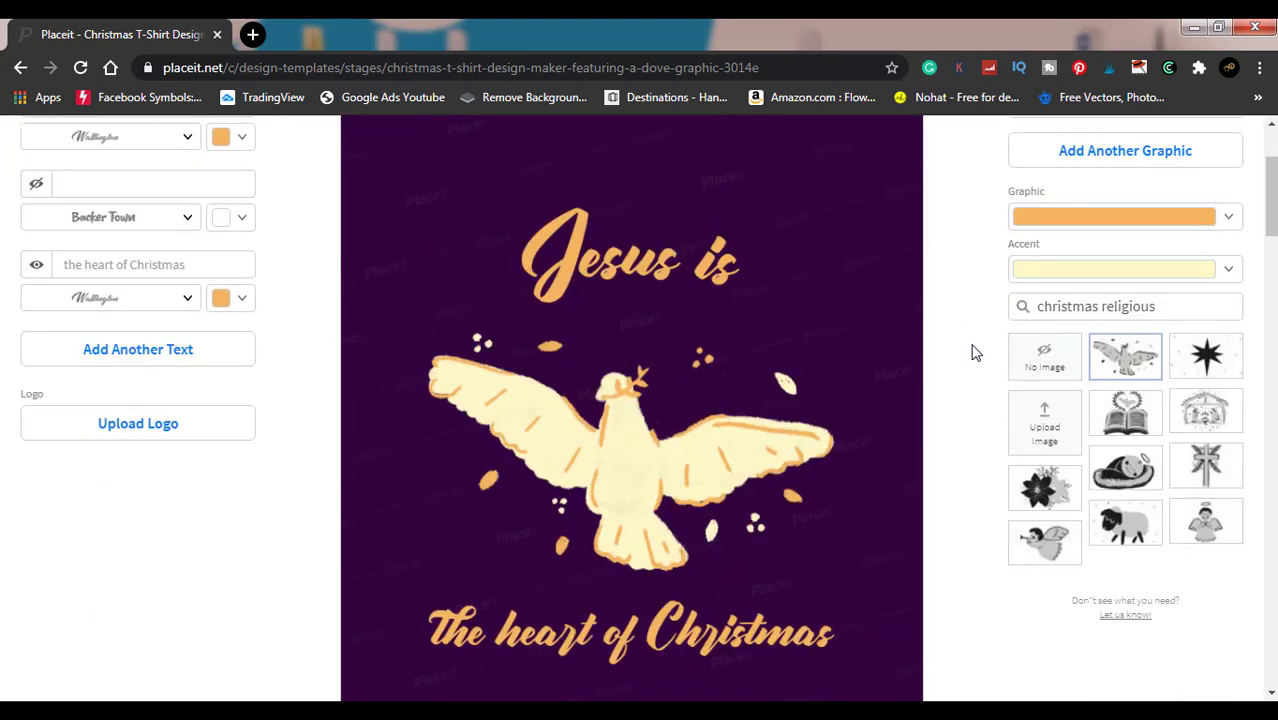
pyautogui.scroll(-1, 975, 352)
pyautogui.scroll(-1, 975, 352)
pyautogui.scroll(1, 975, 352)
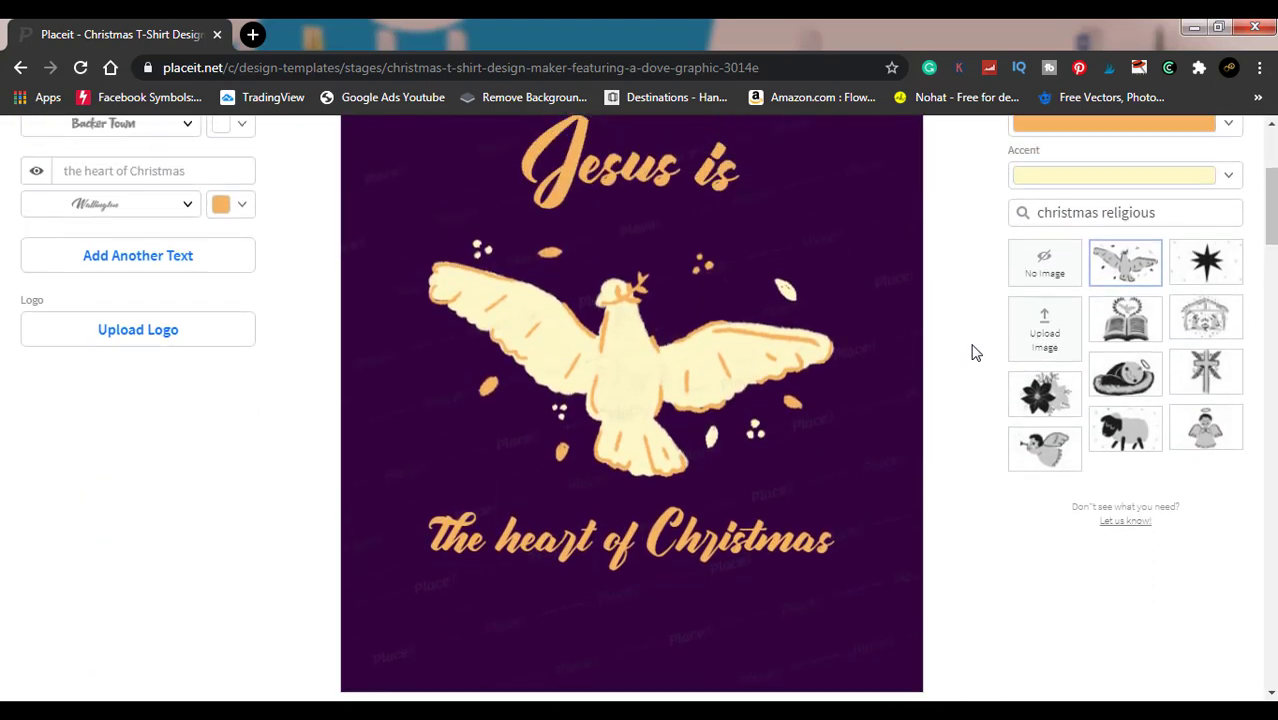
pyautogui.scroll(-1, 975, 352)
pyautogui.scroll(1, 975, 352)
pyautogui.scroll(1, 975, 352)
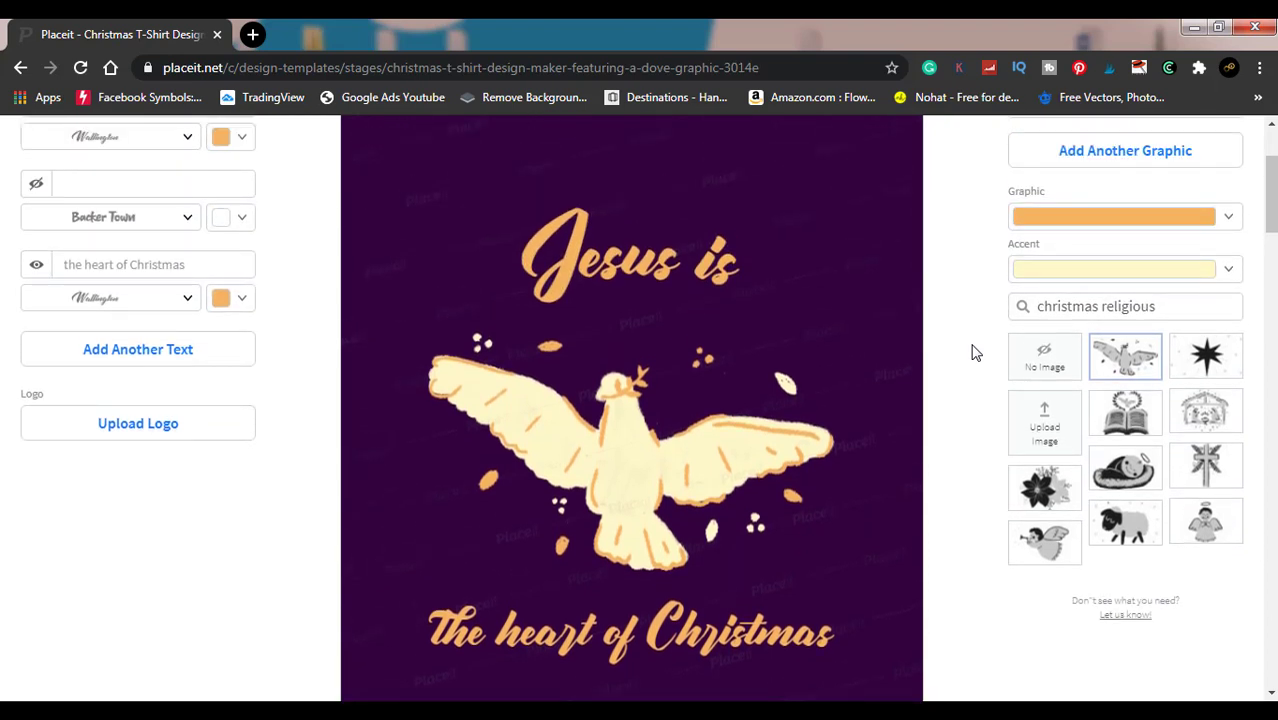
pyautogui.scroll(-2, 975, 352)
pyautogui.scroll(-1, 975, 352)
pyautogui.scroll(2, 975, 352)
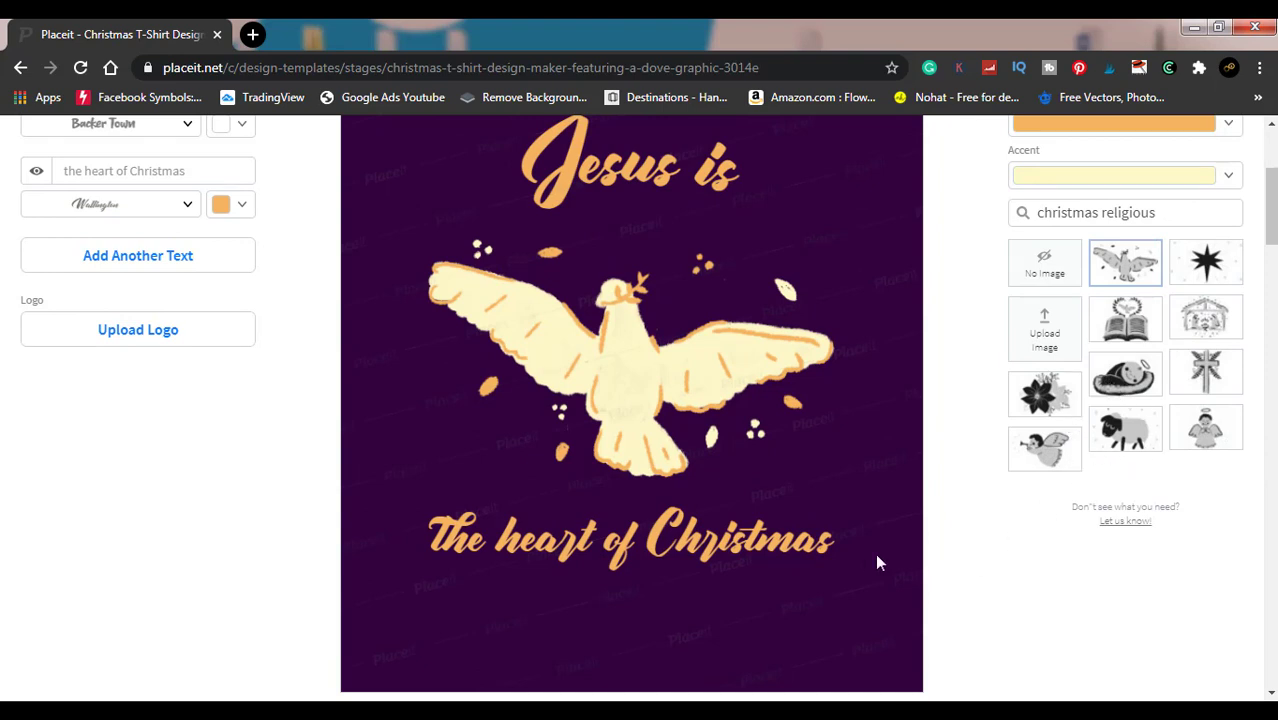
pyautogui.click(781, 548)
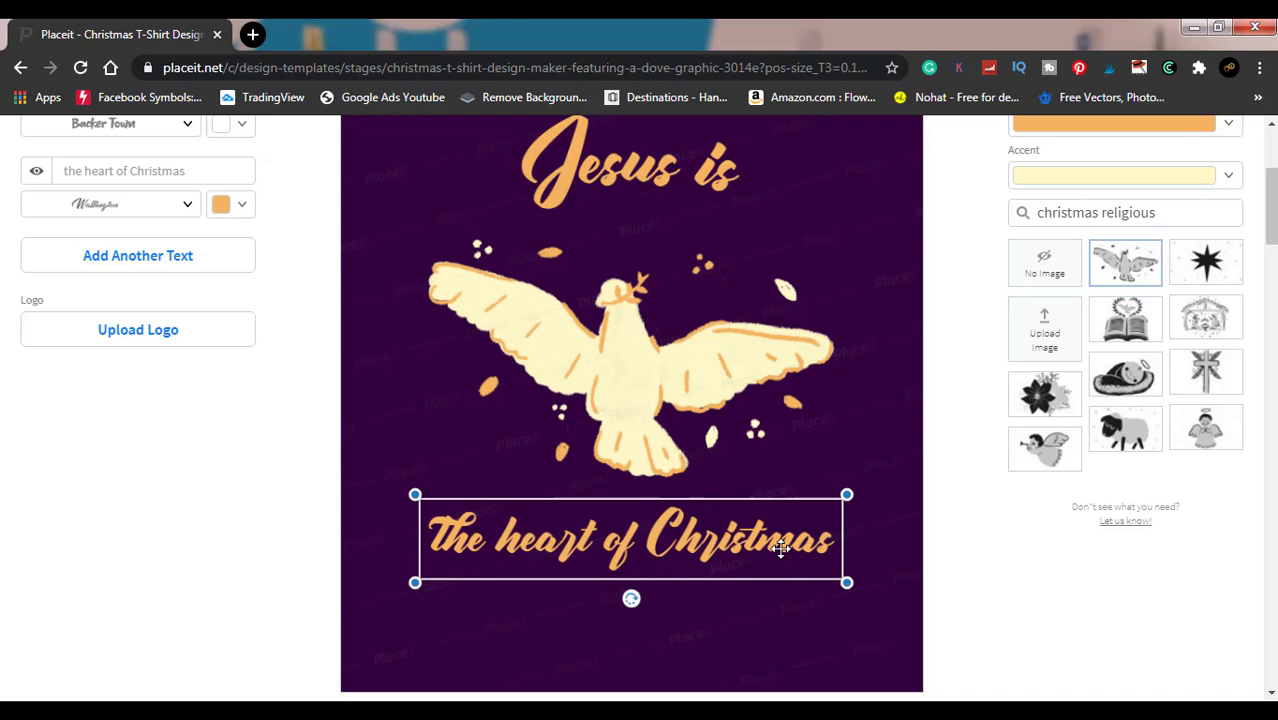
pyautogui.click(322, 471)
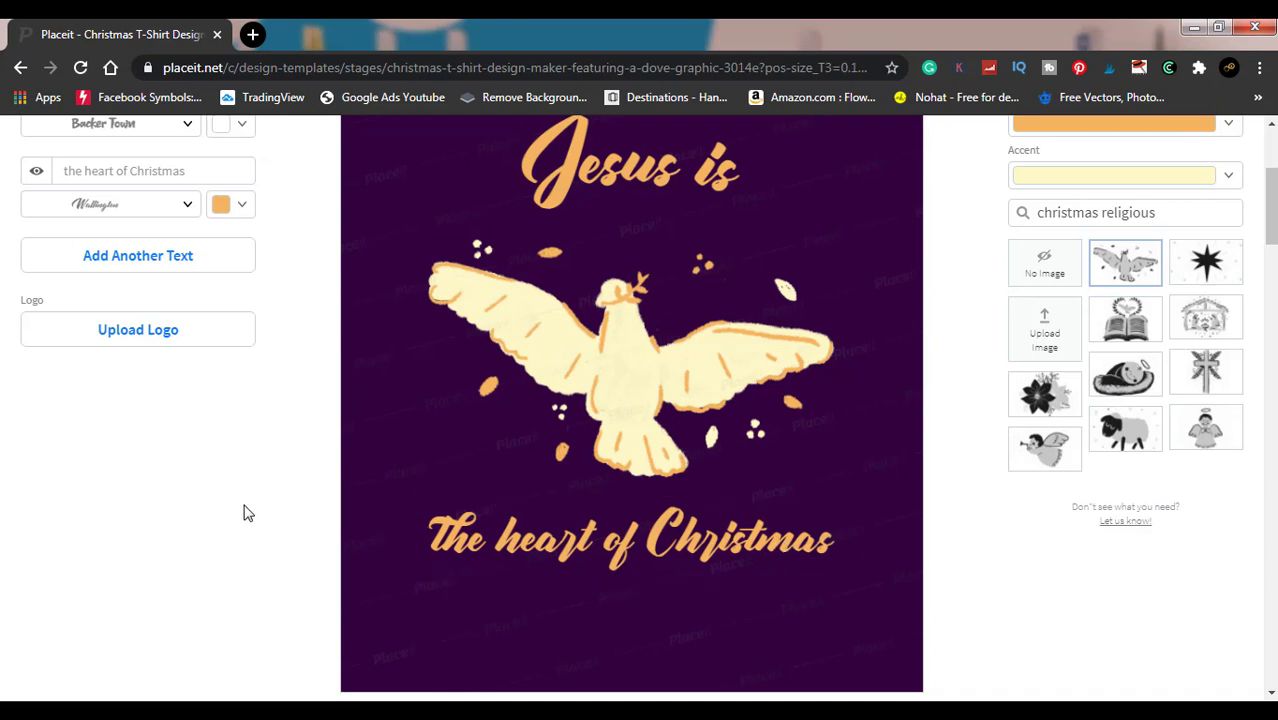
pyautogui.scroll(2, 241, 513)
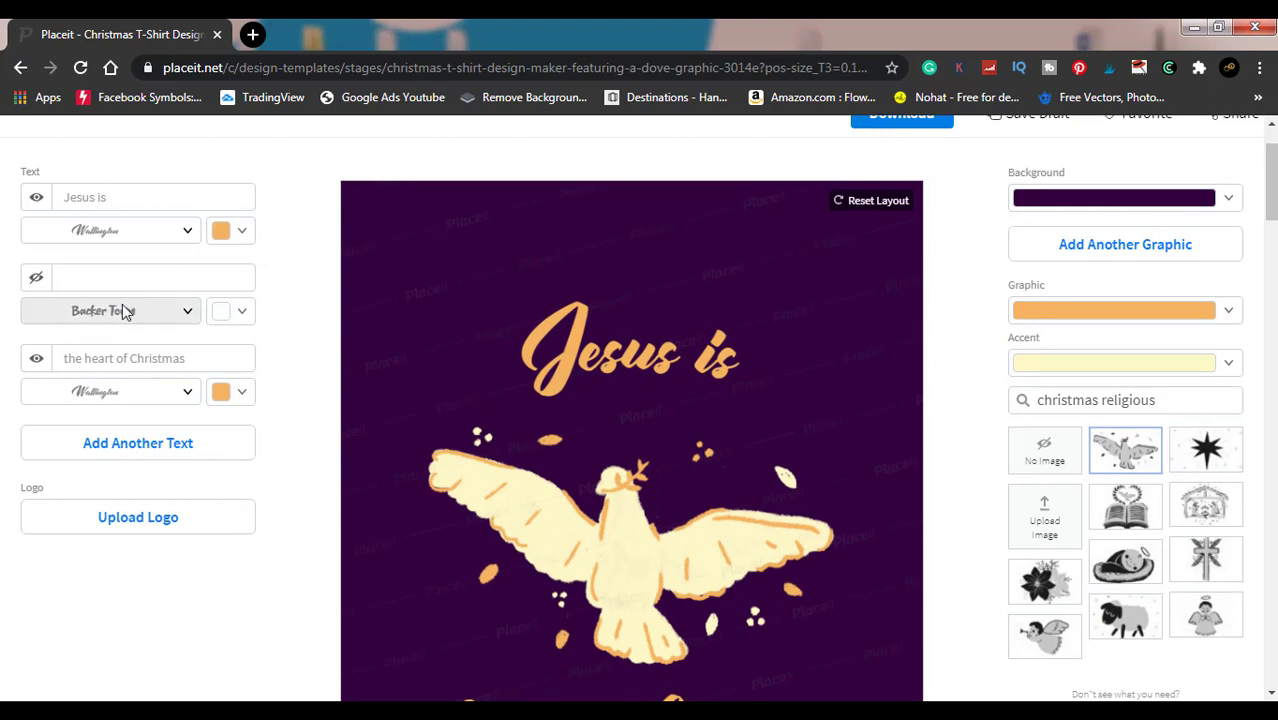
# - Replace the 'the heart of Christmas' text field with '@ WORK!'
pyautogui.doubleClick(131, 358)
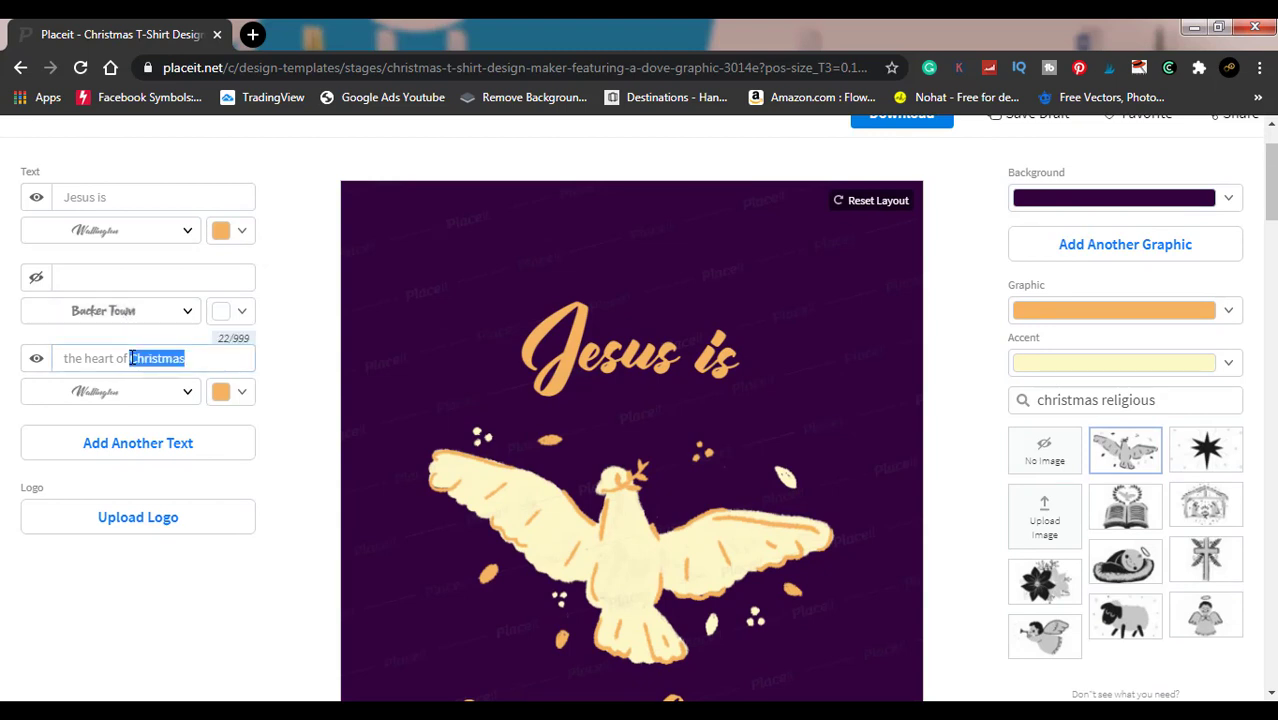
pyautogui.tripleClick(131, 358)
pyautogui.write('at')
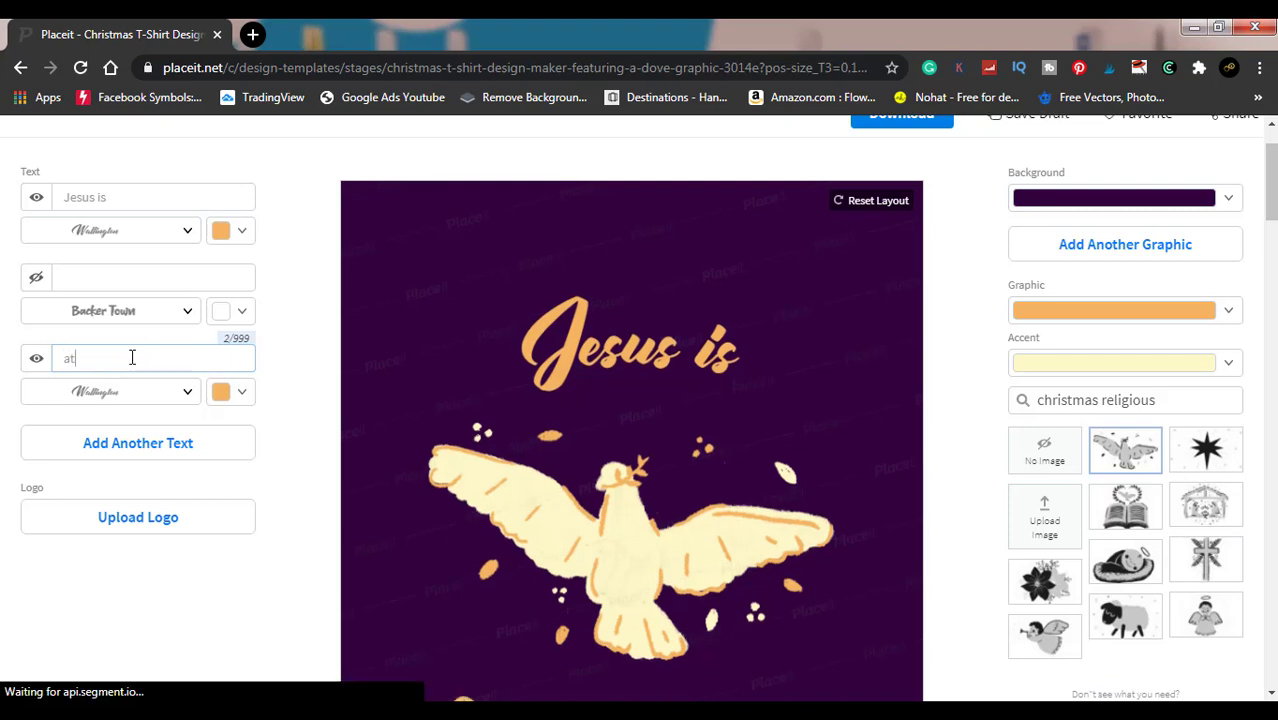
pyautogui.press('BackSpace')
pyautogui.press('BackSpace')
pyautogui.write('@')
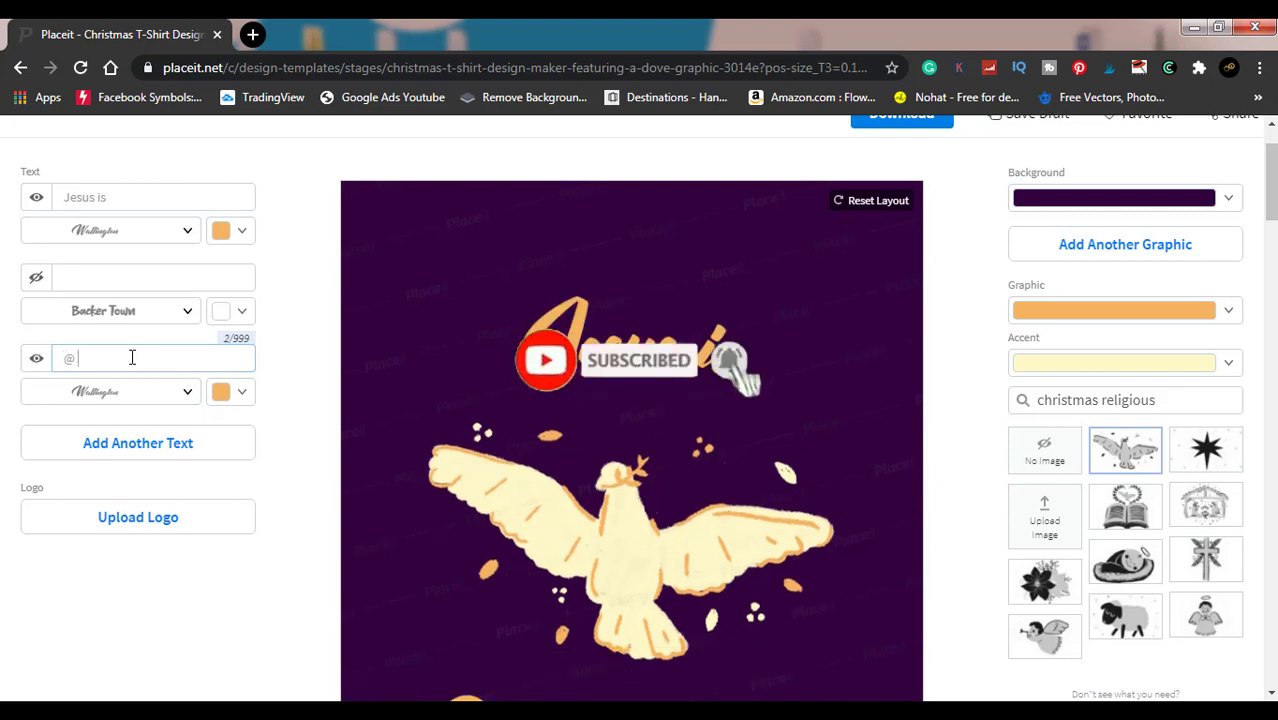
pyautogui.write(' w')
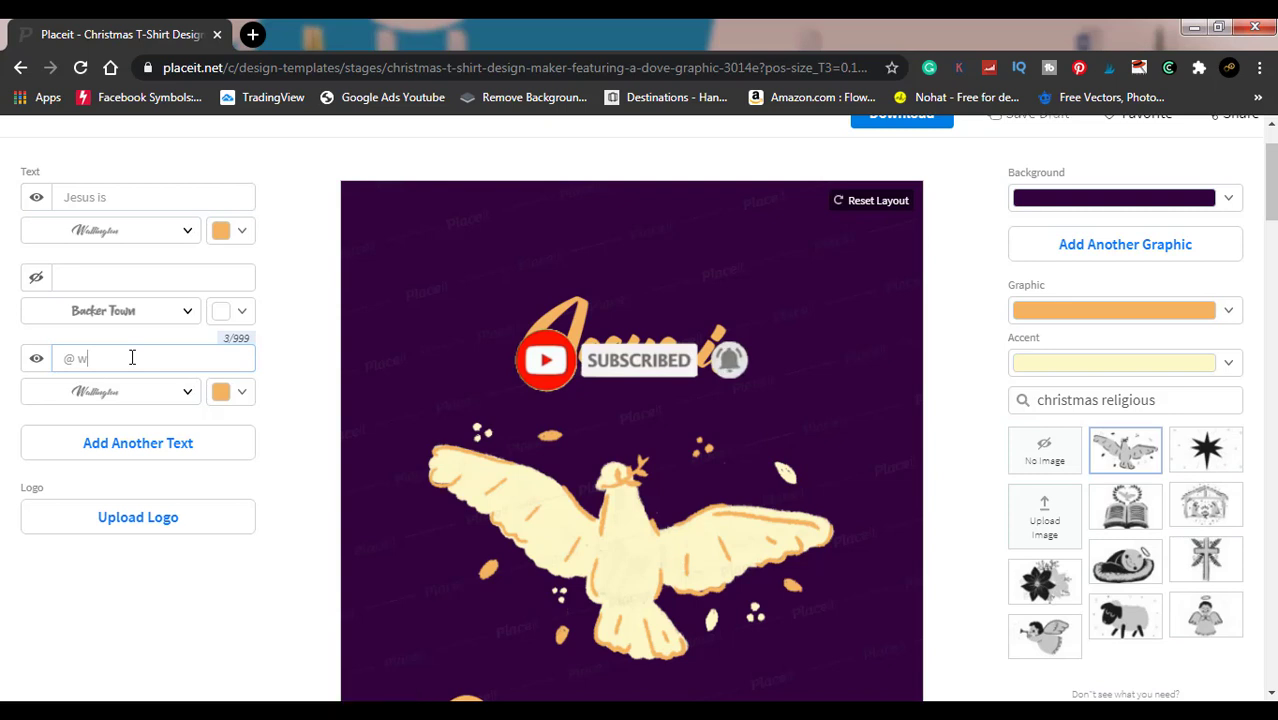
pyautogui.press('BackSpace')
pyautogui.write('WORK!')
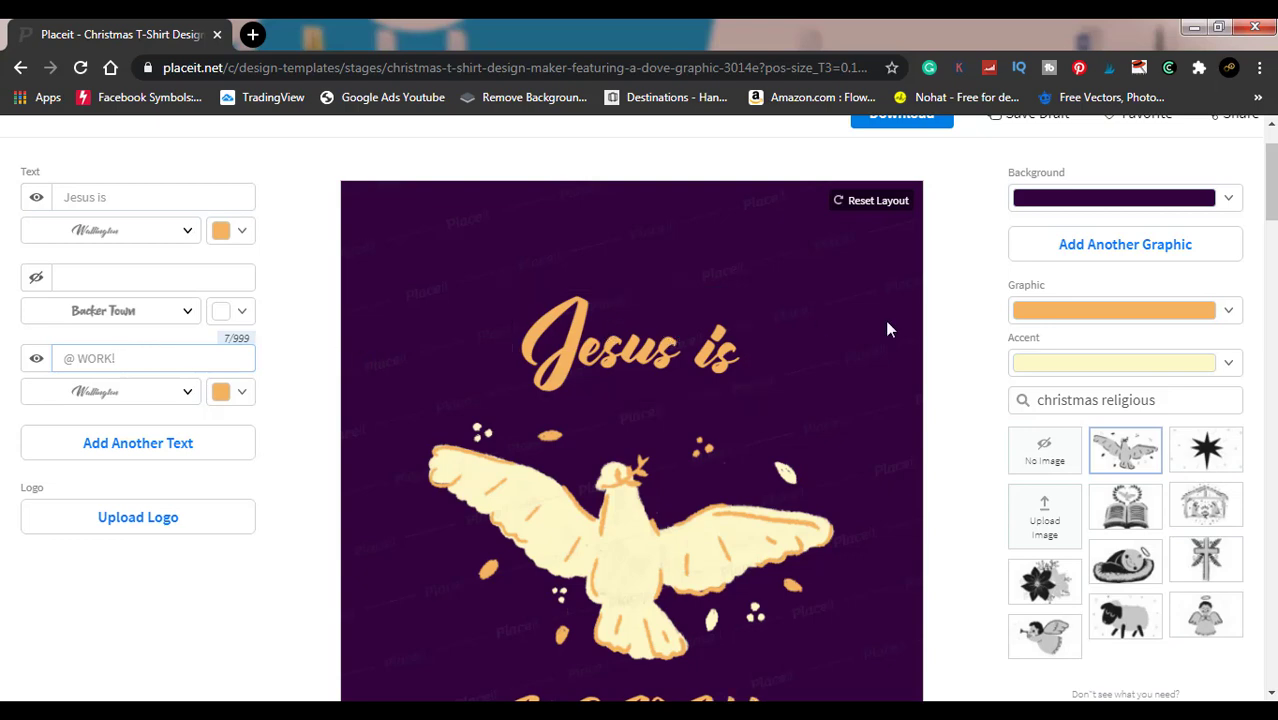
# - Correct the capitalisation so the bottom line reads '@ Work!'
pyautogui.scroll(-2, 887, 328)
pyautogui.scroll(-1, 887, 328)
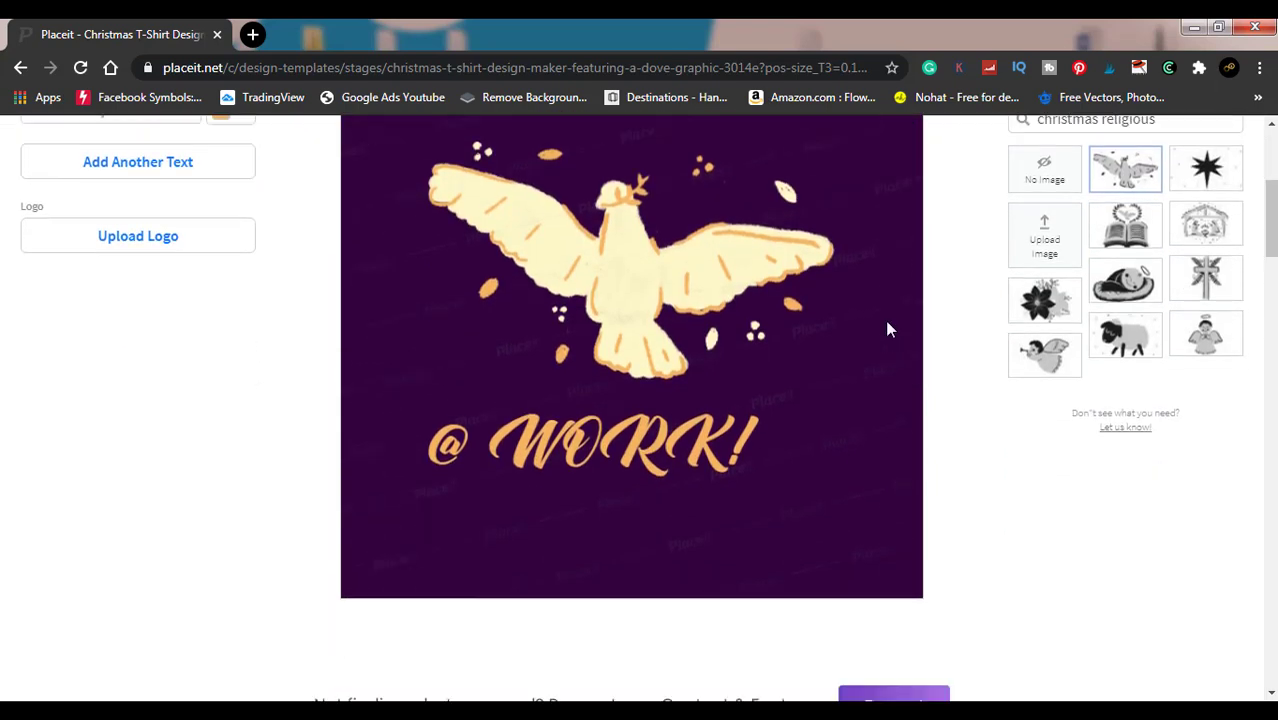
pyautogui.scroll(1, 887, 328)
pyautogui.scroll(1, 887, 328)
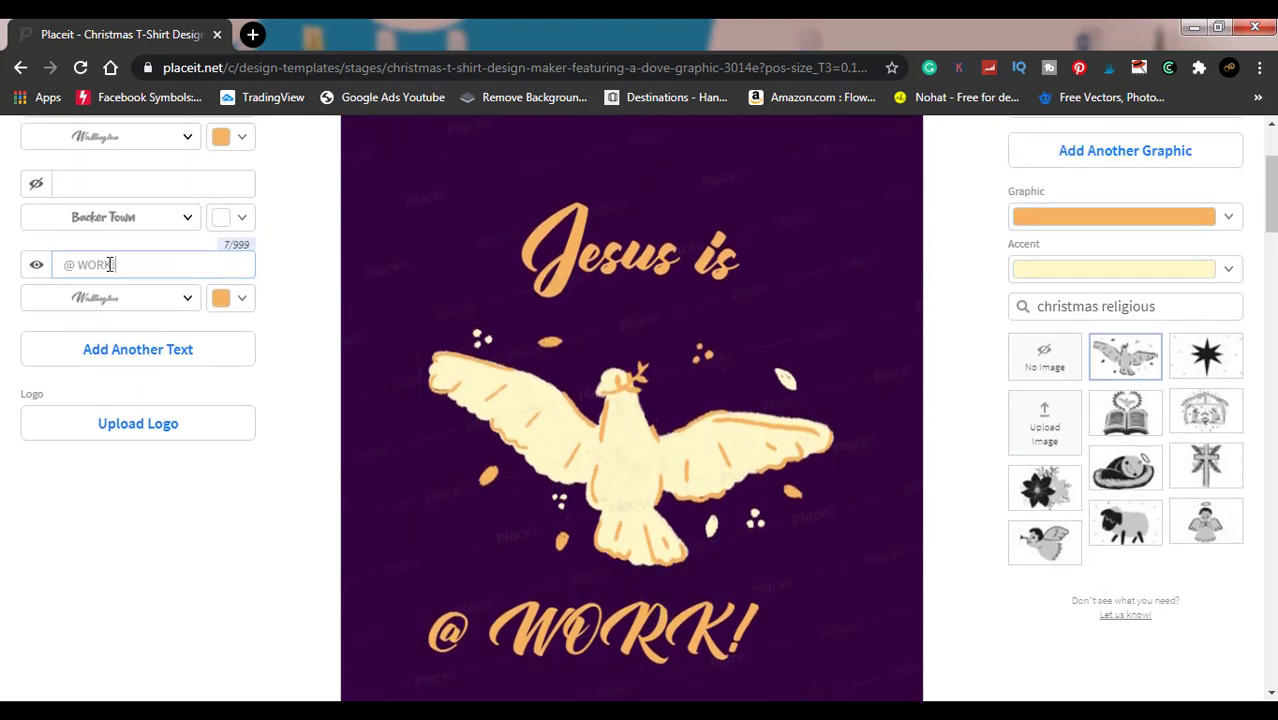
pyautogui.press('BackSpace')
pyautogui.press('BackSpace')
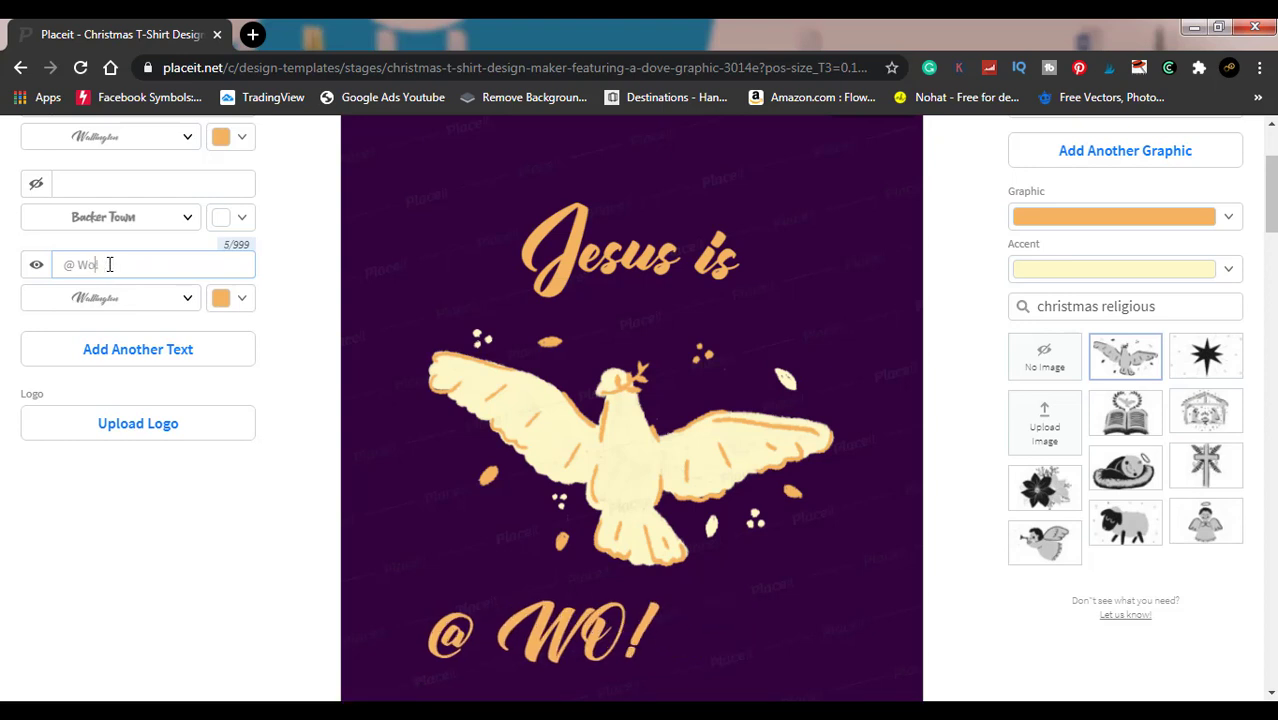
pyautogui.write('ork')
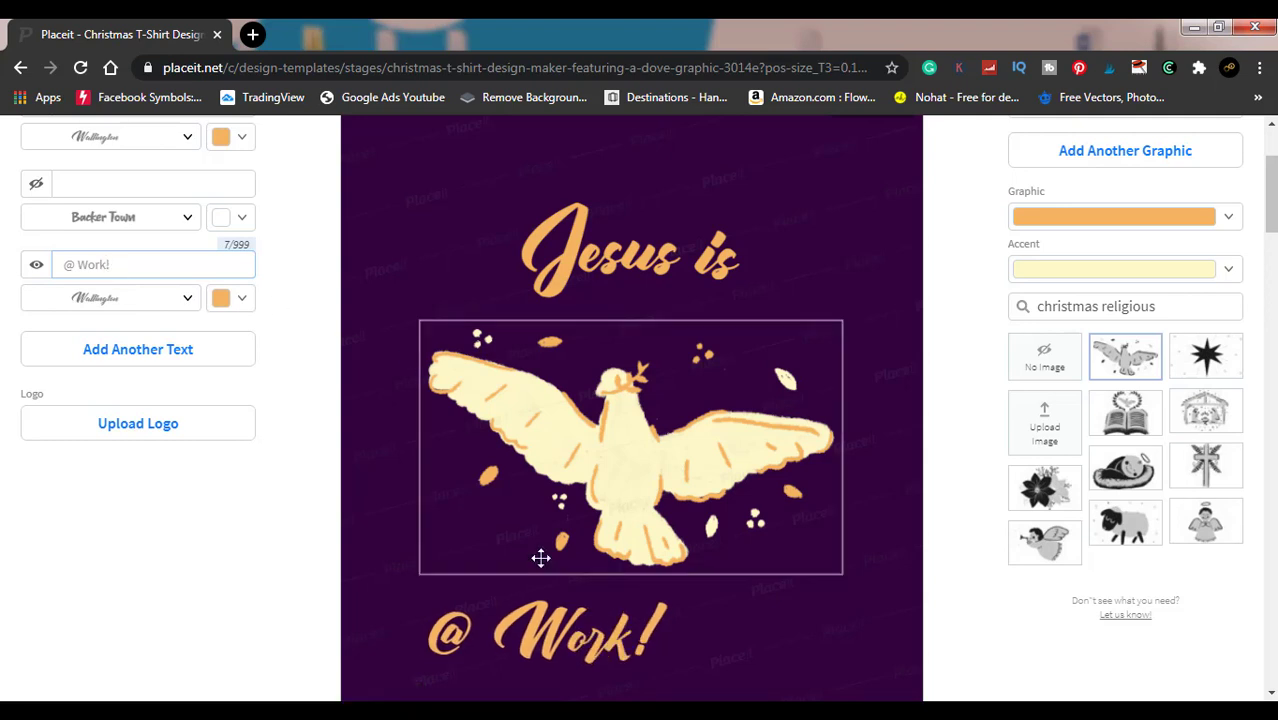
# - Enlarge '@ Work!', place it directly under 'Jesus is', and move the dove lower
pyautogui.moveTo(576, 632); pyautogui.dragTo(674, 644)
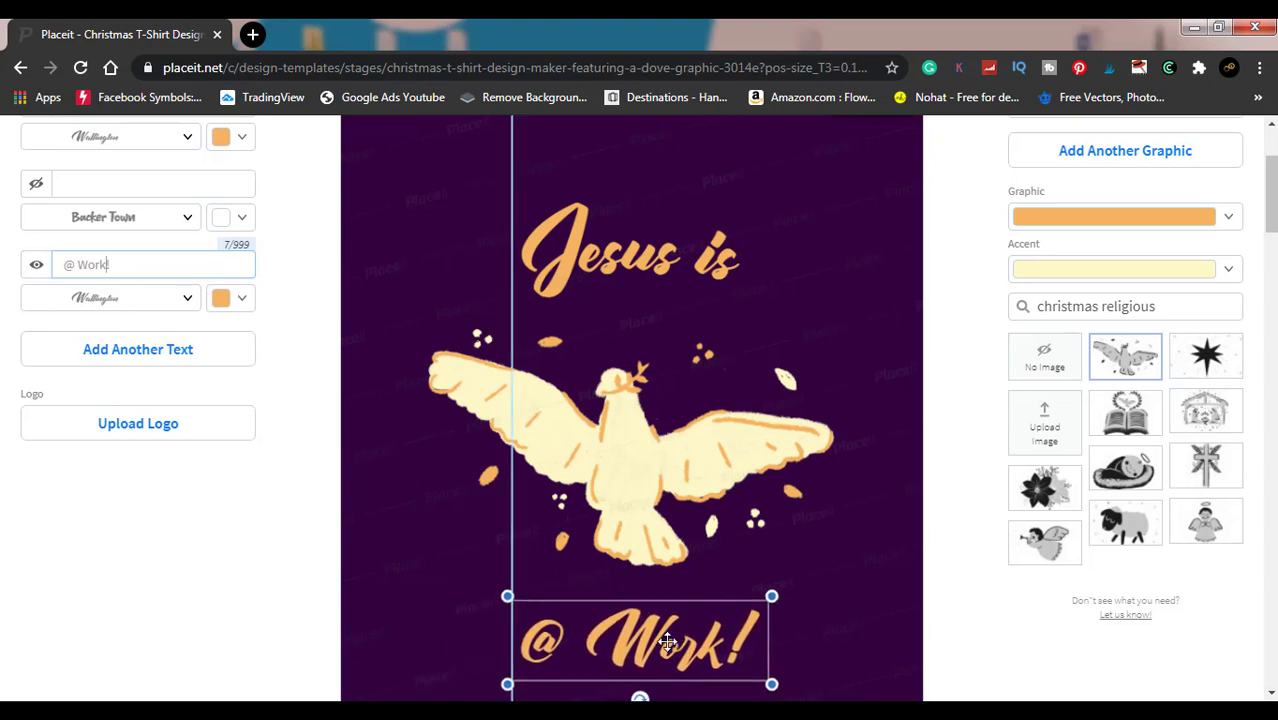
pyautogui.moveTo(674, 644); pyautogui.dragTo(661, 642)
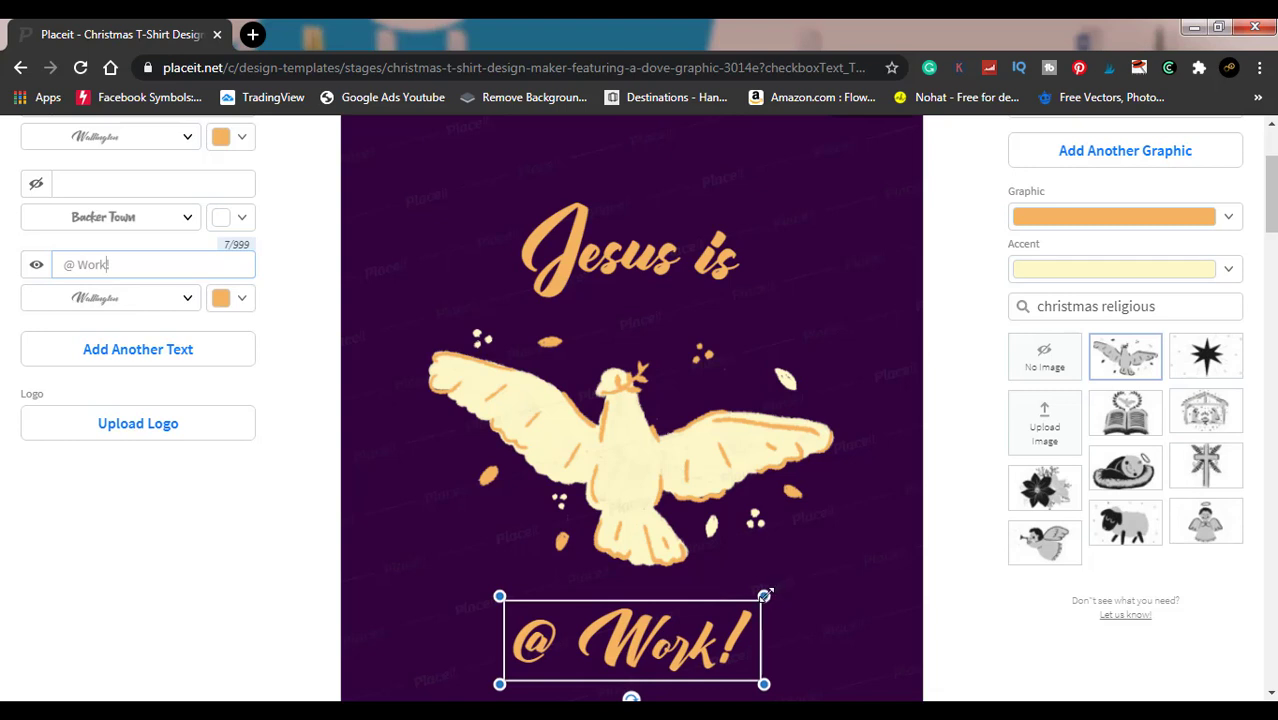
pyautogui.moveTo(764, 596); pyautogui.dragTo(845, 452)
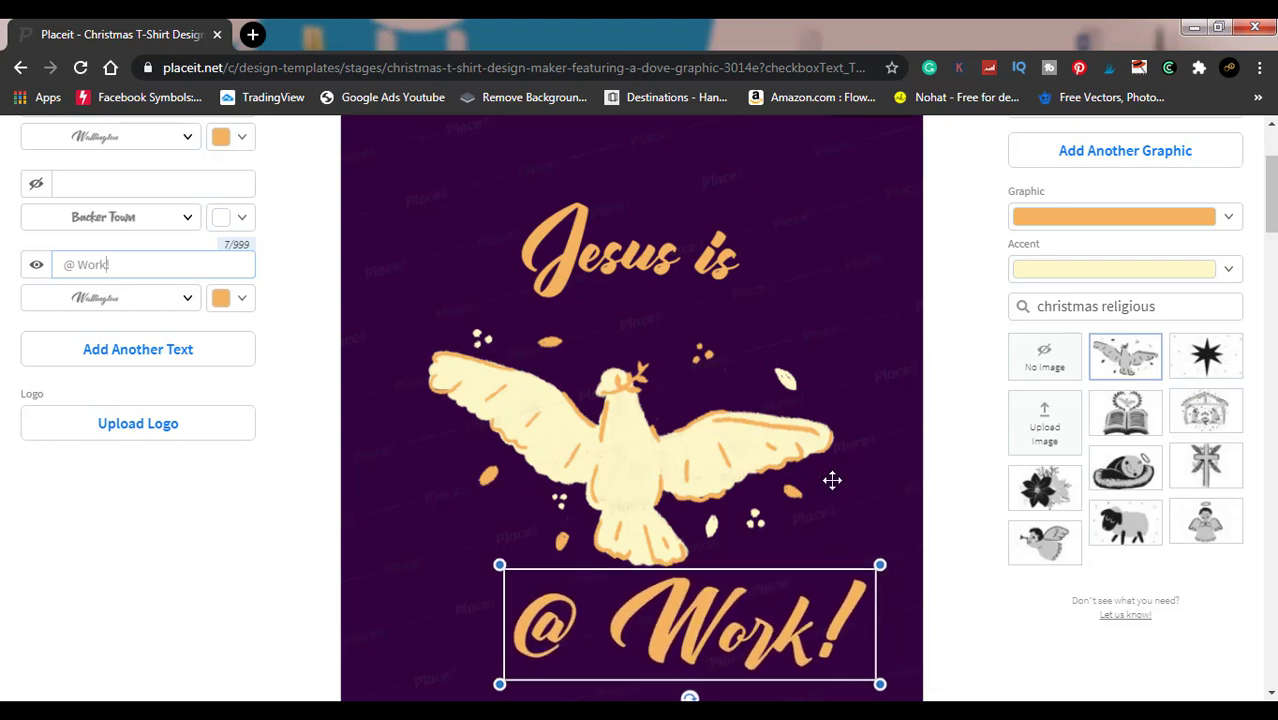
pyautogui.moveTo(766, 628); pyautogui.dragTo(707, 636)
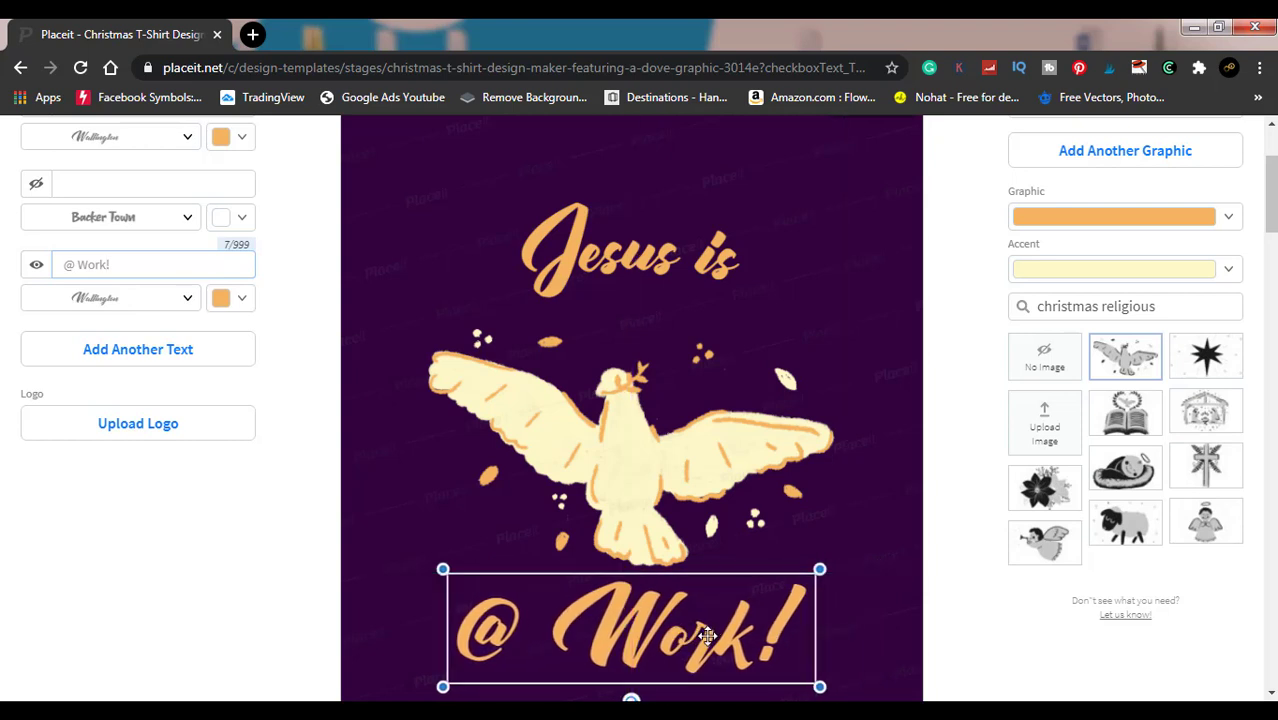
pyautogui.moveTo(707, 632); pyautogui.dragTo(727, 448)
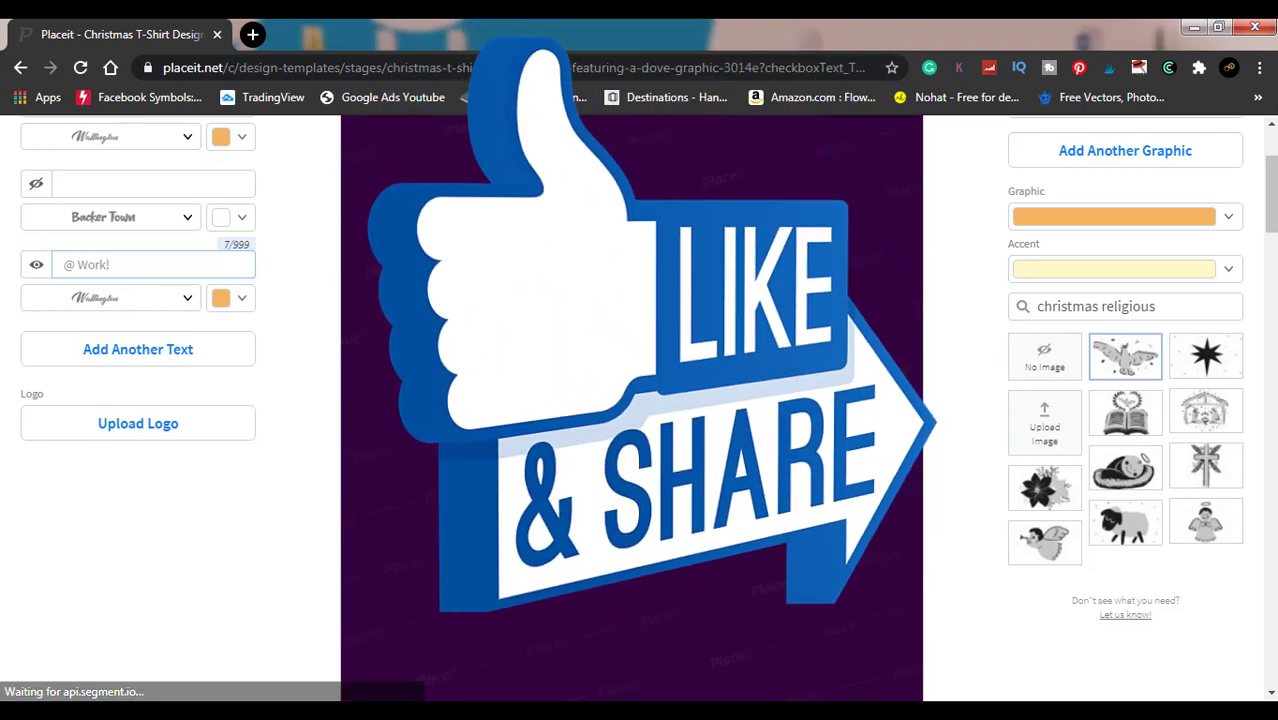
pyautogui.moveTo(666, 461); pyautogui.dragTo(662, 494)
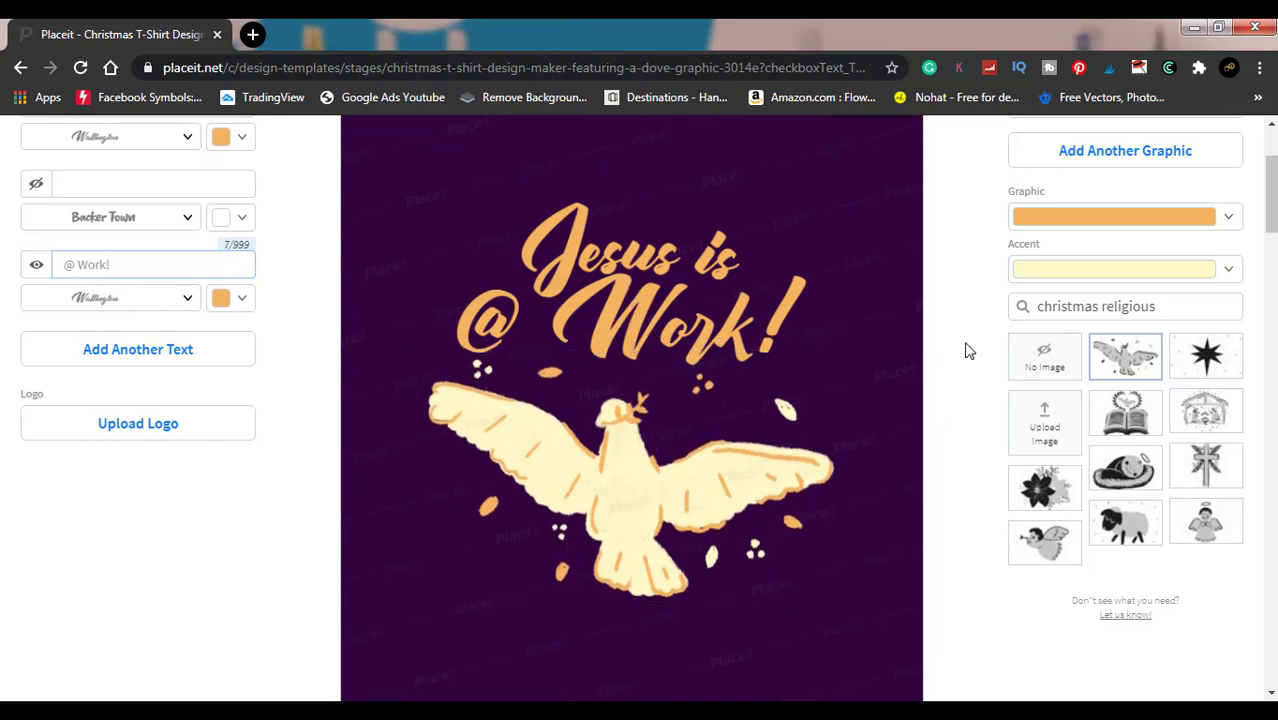
pyautogui.moveTo(688, 477); pyautogui.dragTo(687, 516)
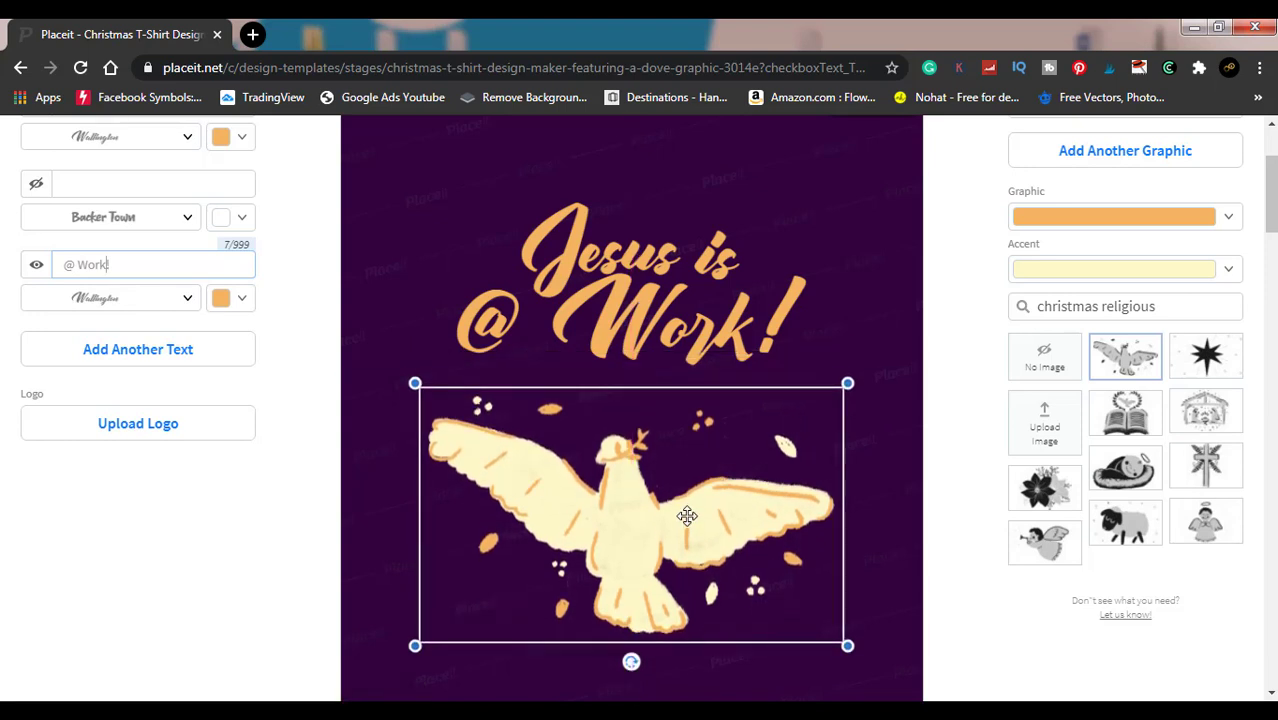
# - Search the graphic library for 'christ' instead of 'christmas religious'
pyautogui.click(893, 502)
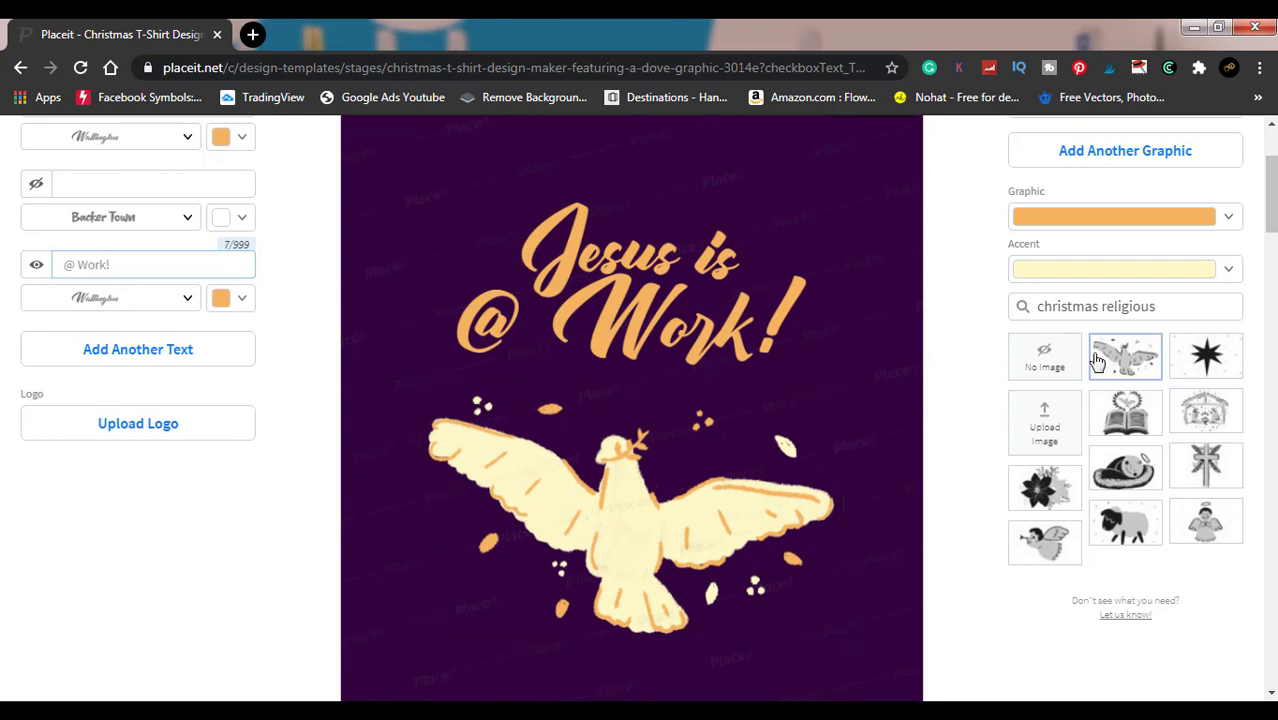
pyautogui.click(1164, 310)
pyautogui.press('BackSpace')
pyautogui.press('BackSpace')
pyautogui.press('BackSpace')
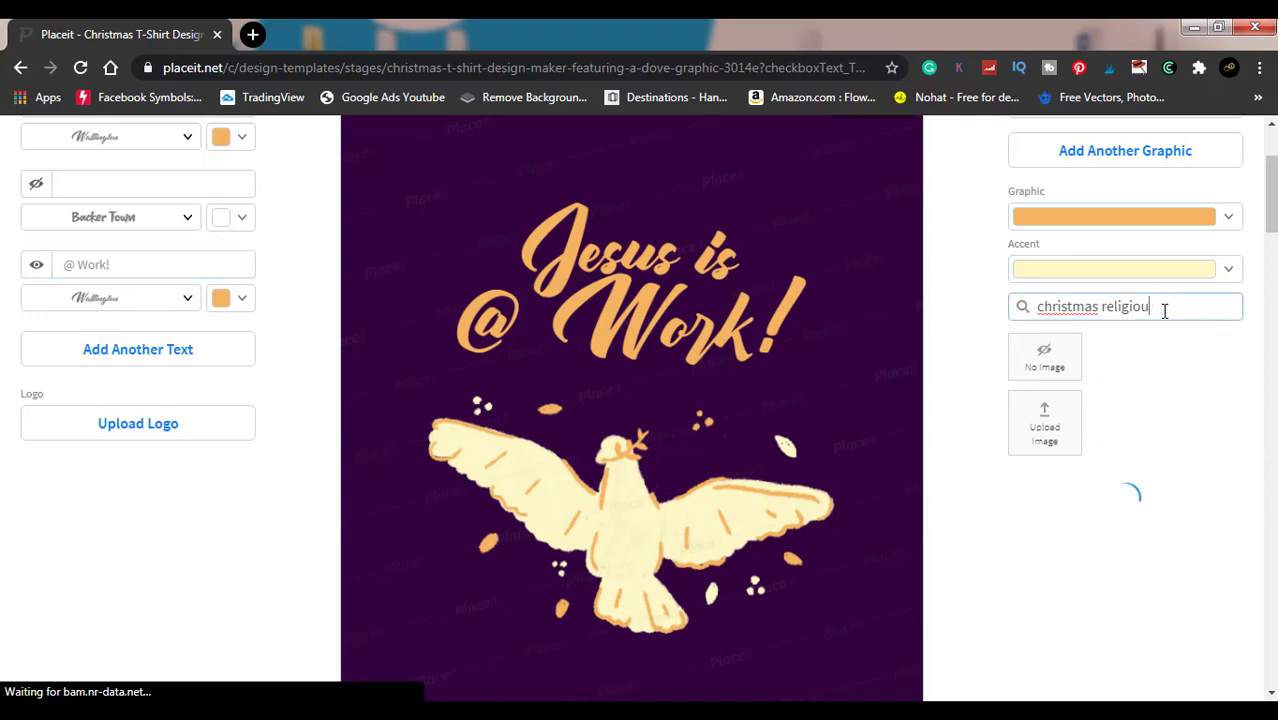
pyautogui.press('BackSpace')
pyautogui.press('BackSpace')
pyautogui.press('BackSpace')
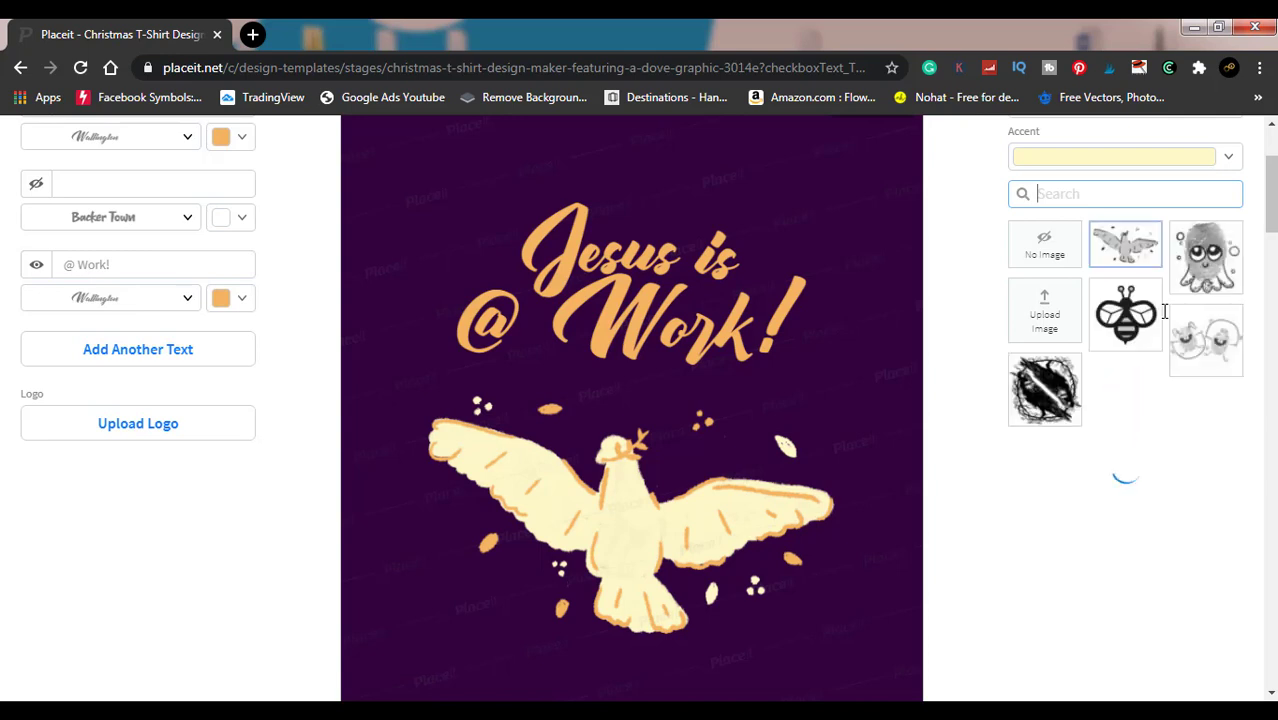
pyautogui.write('christ')
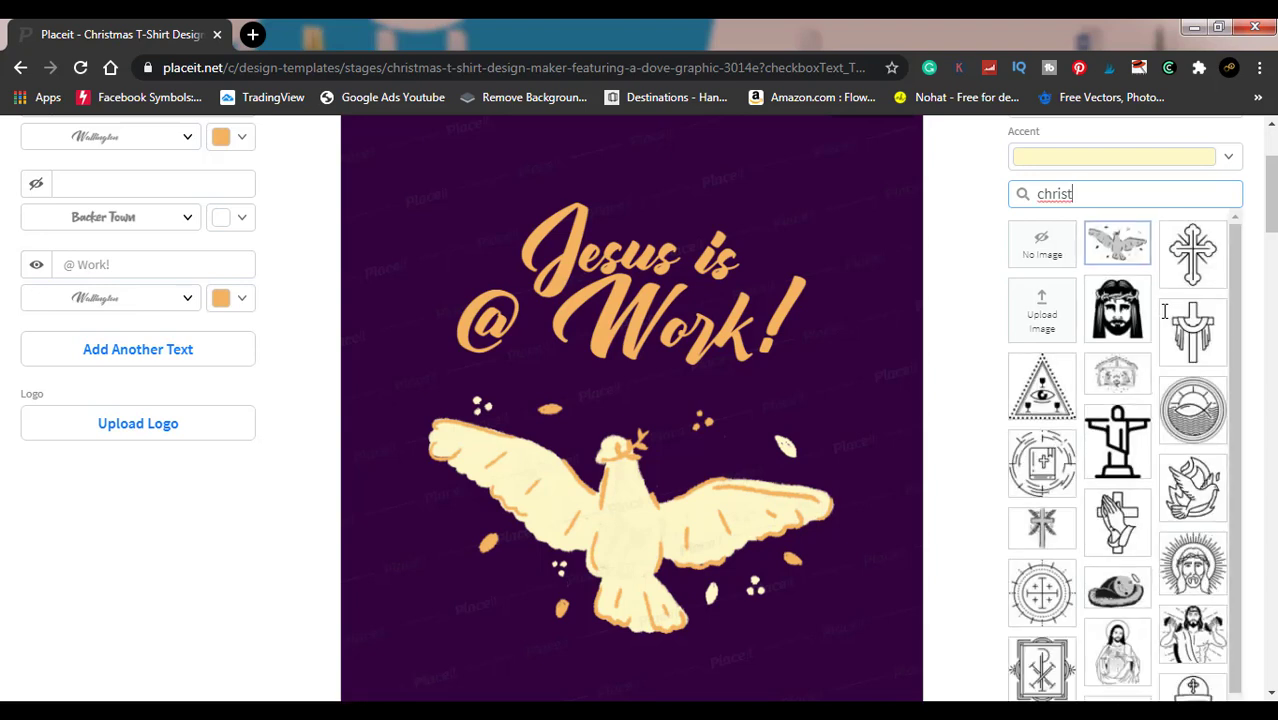
# - Swap the dove for the weightlifting Jesus graphic, enlarged and centred under the text
pyautogui.click(1192, 638)
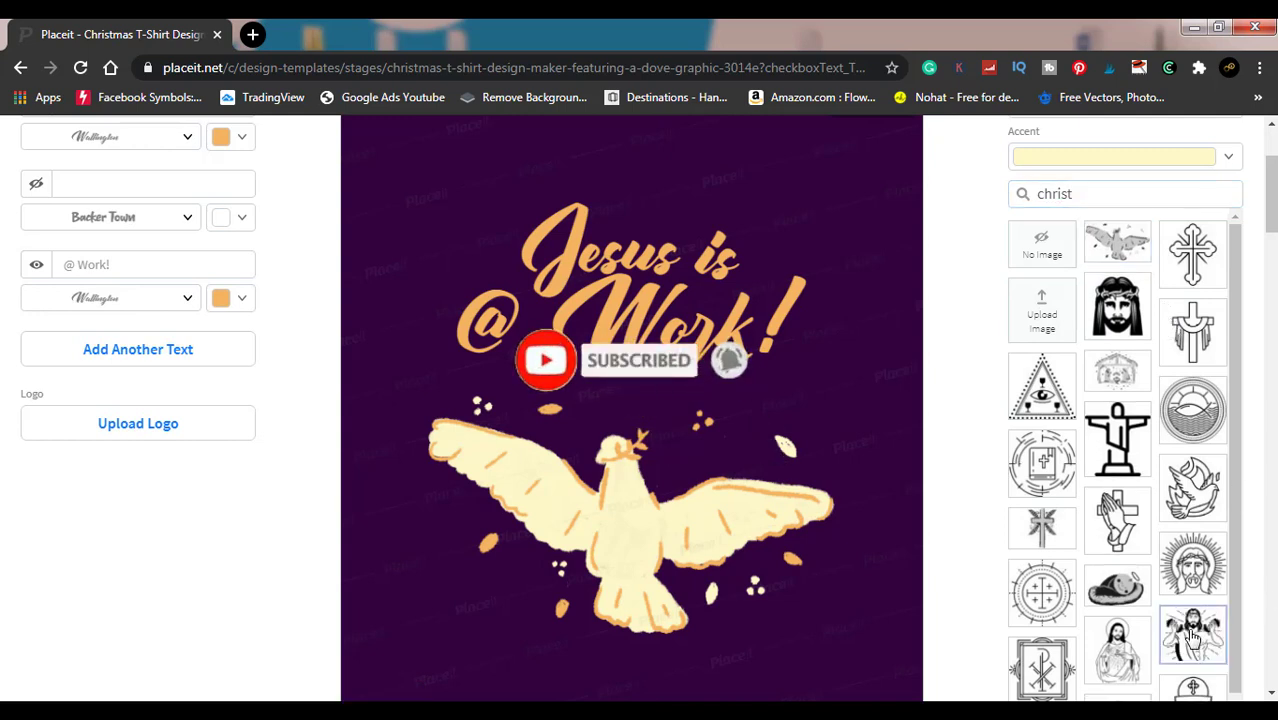
pyautogui.scroll(-1, 1192, 638)
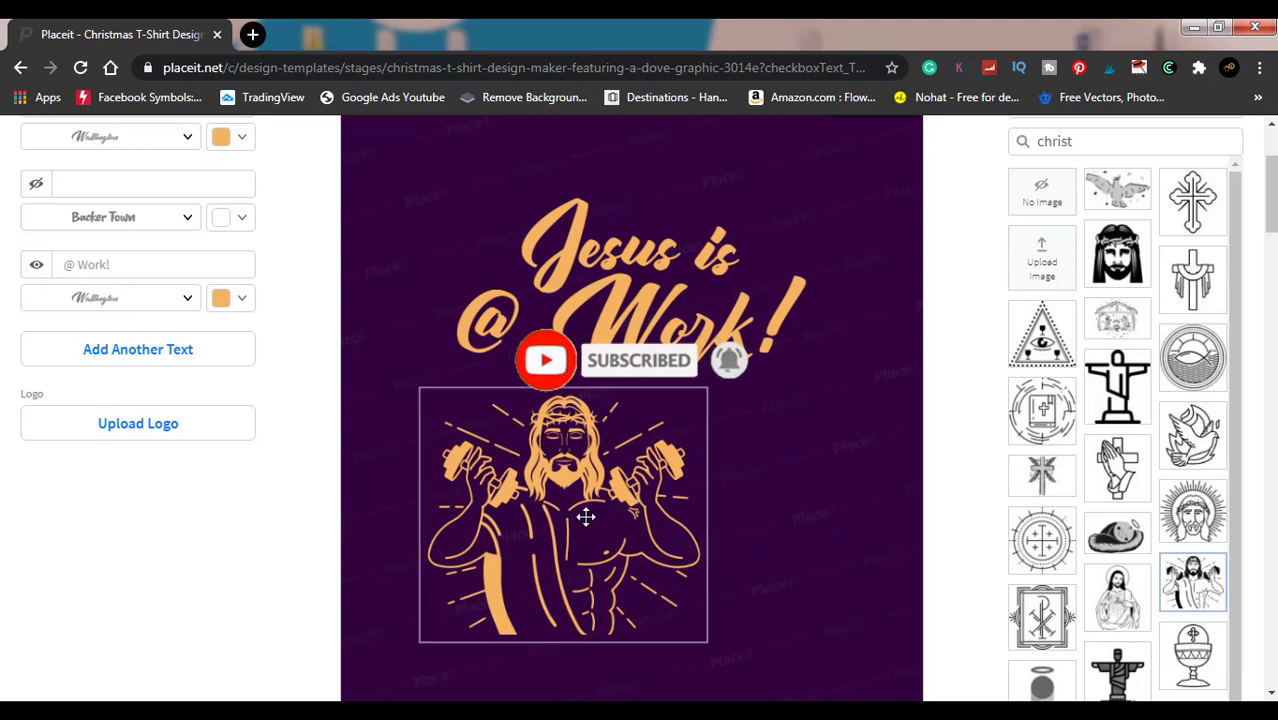
pyautogui.moveTo(568, 507); pyautogui.dragTo(642, 511)
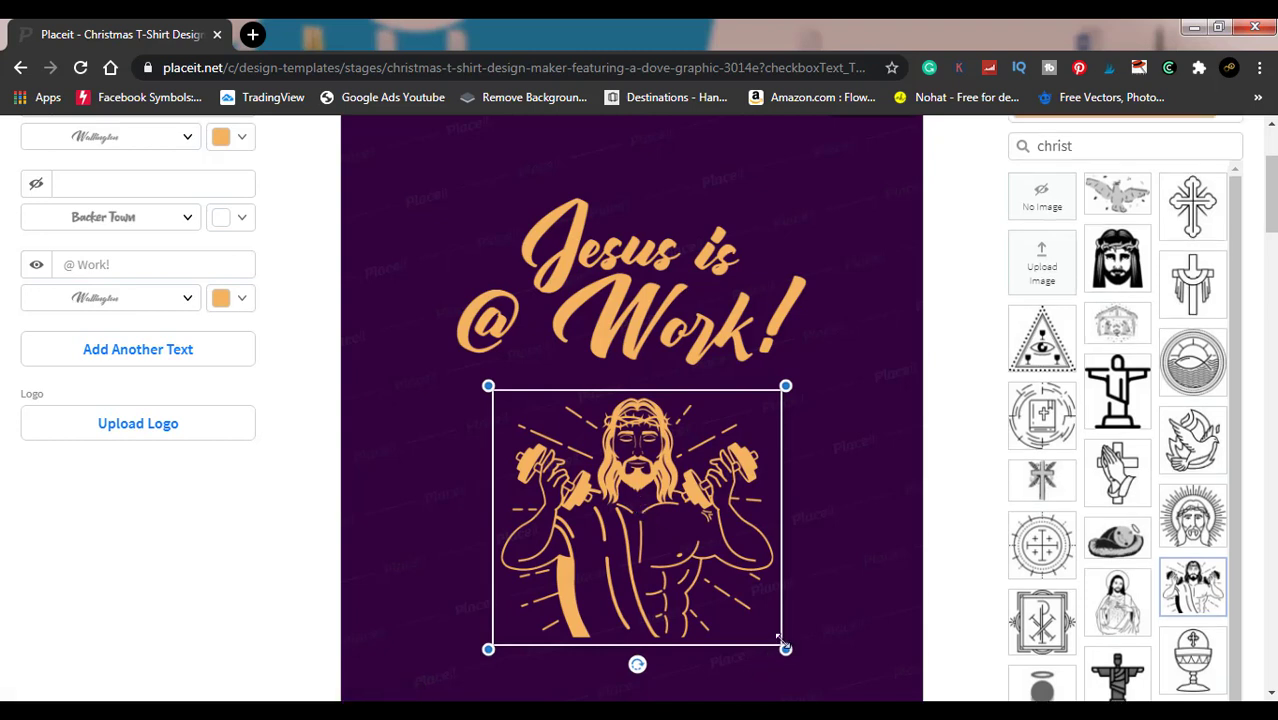
pyautogui.moveTo(785, 650); pyautogui.dragTo(860, 700)
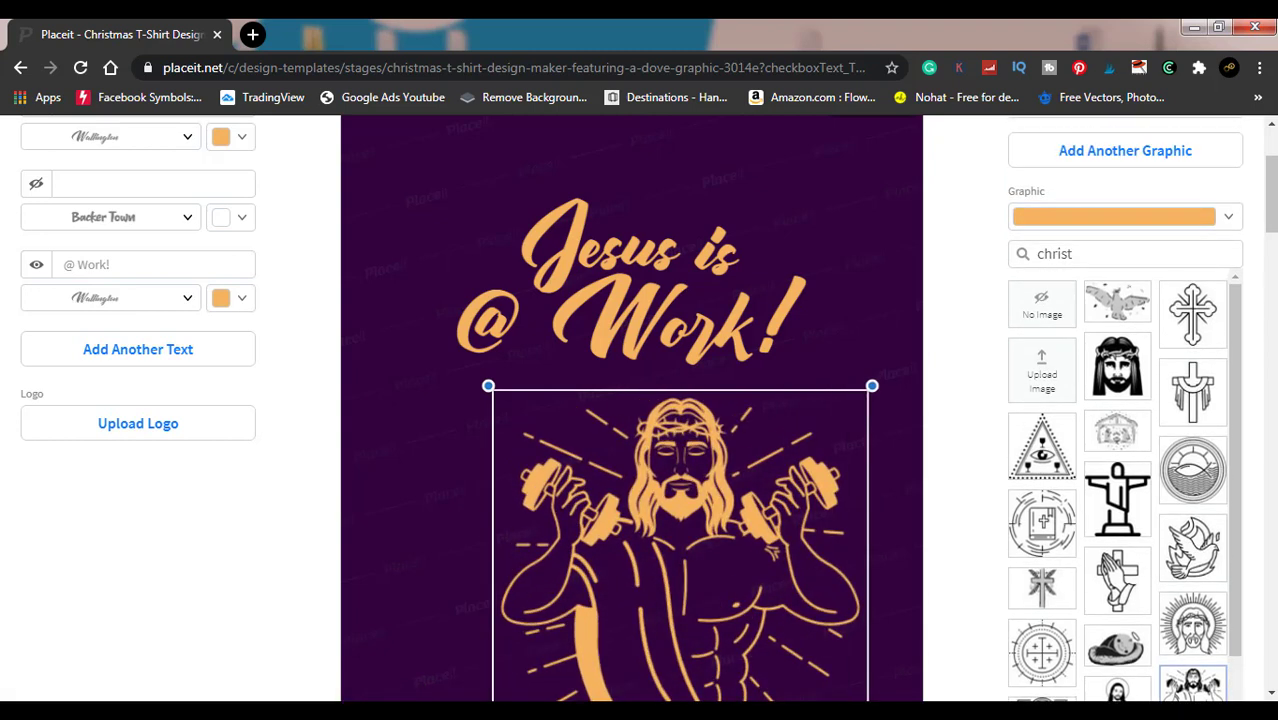
pyautogui.moveTo(714, 604); pyautogui.dragTo(675, 596)
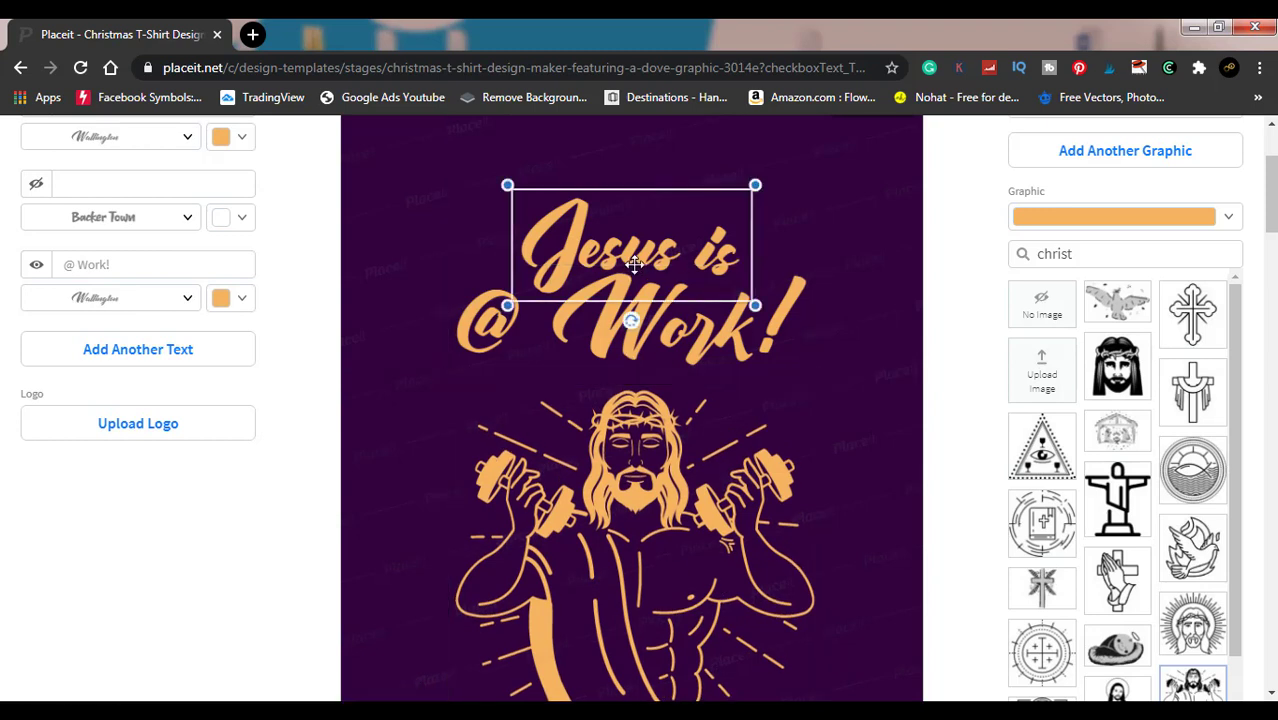
# - Raise 'Jesus is', enlarge it slightly, and recentre it above '@ Work!'
pyautogui.moveTo(634, 263); pyautogui.dragTo(716, 245)
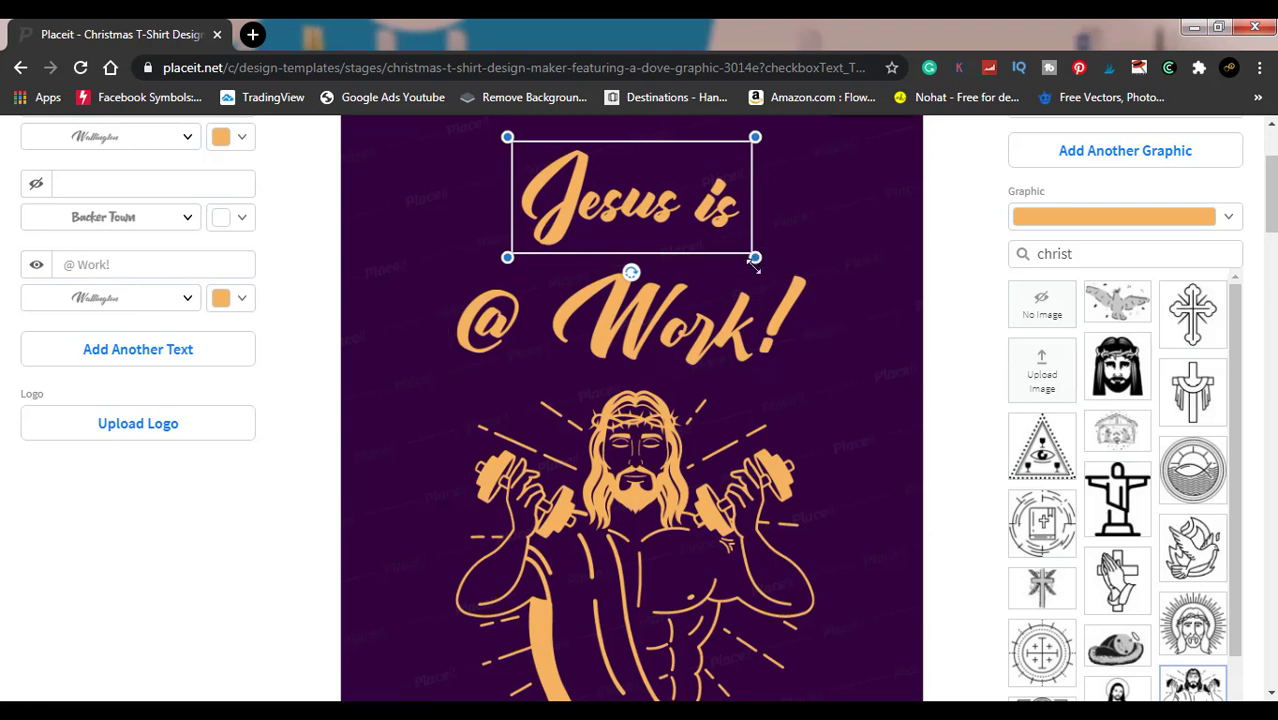
pyautogui.moveTo(755, 257); pyautogui.dragTo(781, 267)
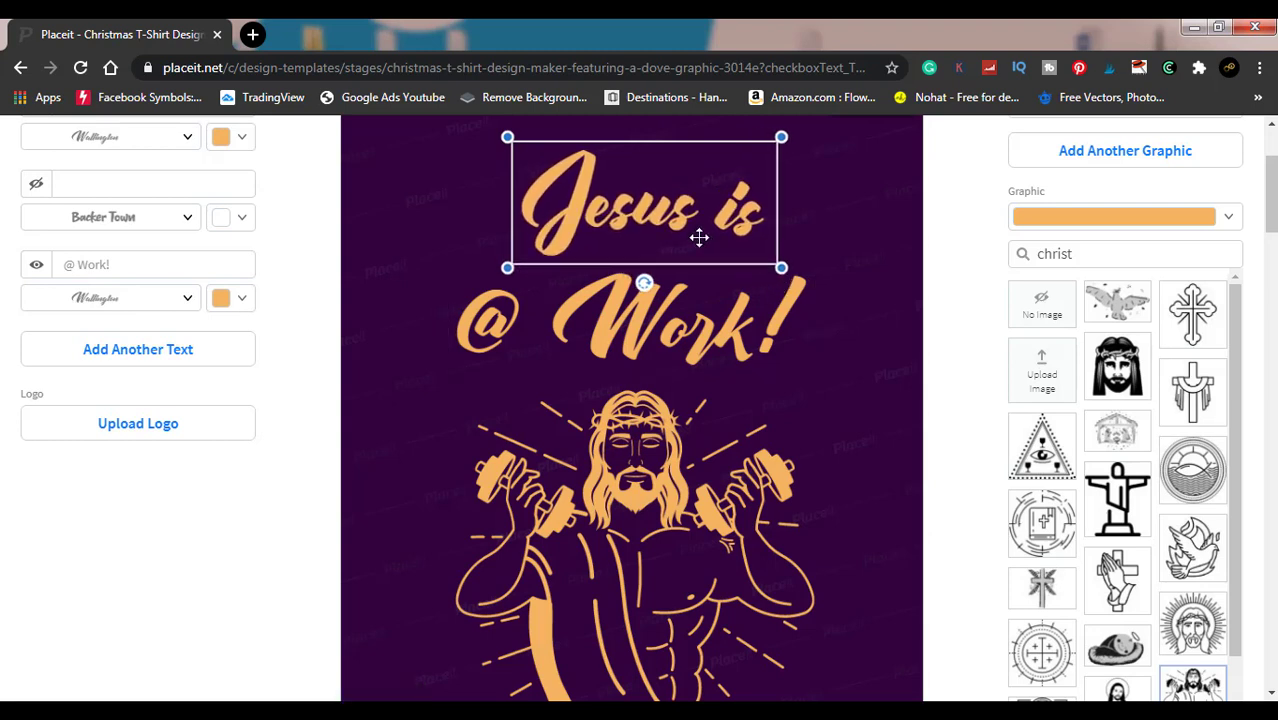
pyautogui.moveTo(692, 236); pyautogui.dragTo(688, 234)
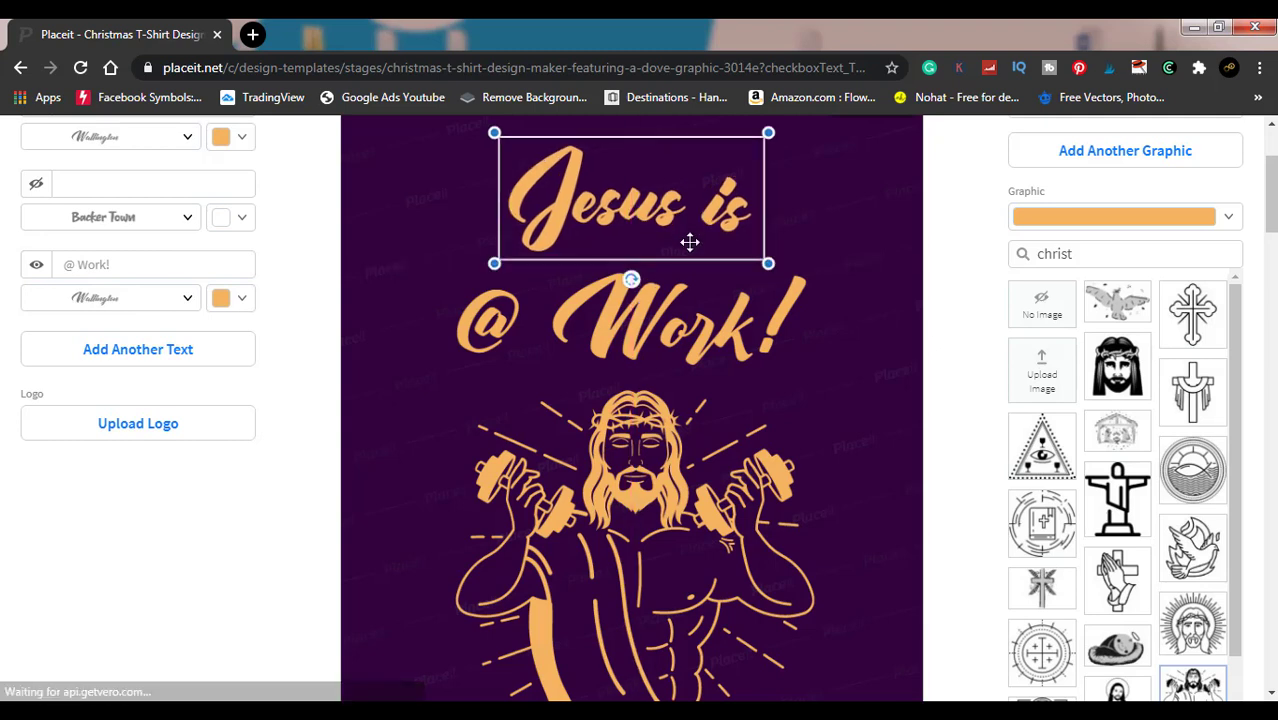
pyautogui.click(945, 403)
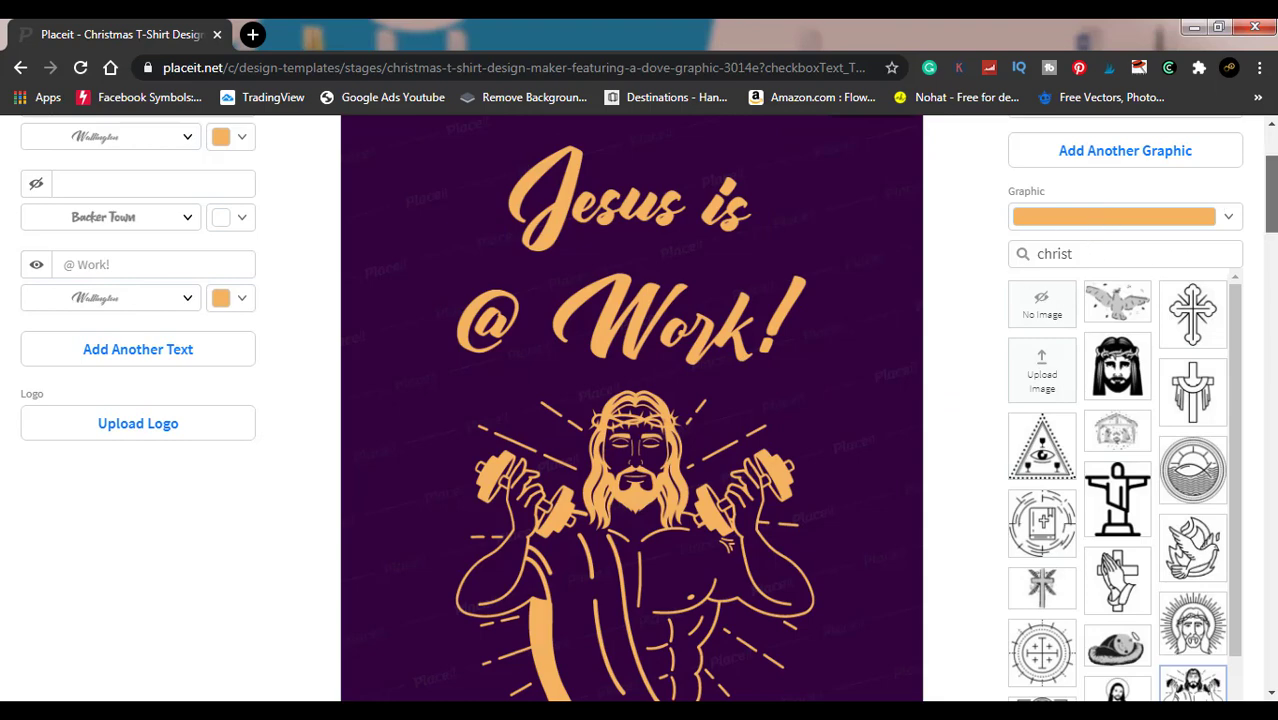
# - Change the design background from dark purple to transparent
pyautogui.scroll(3, 1268, 190)
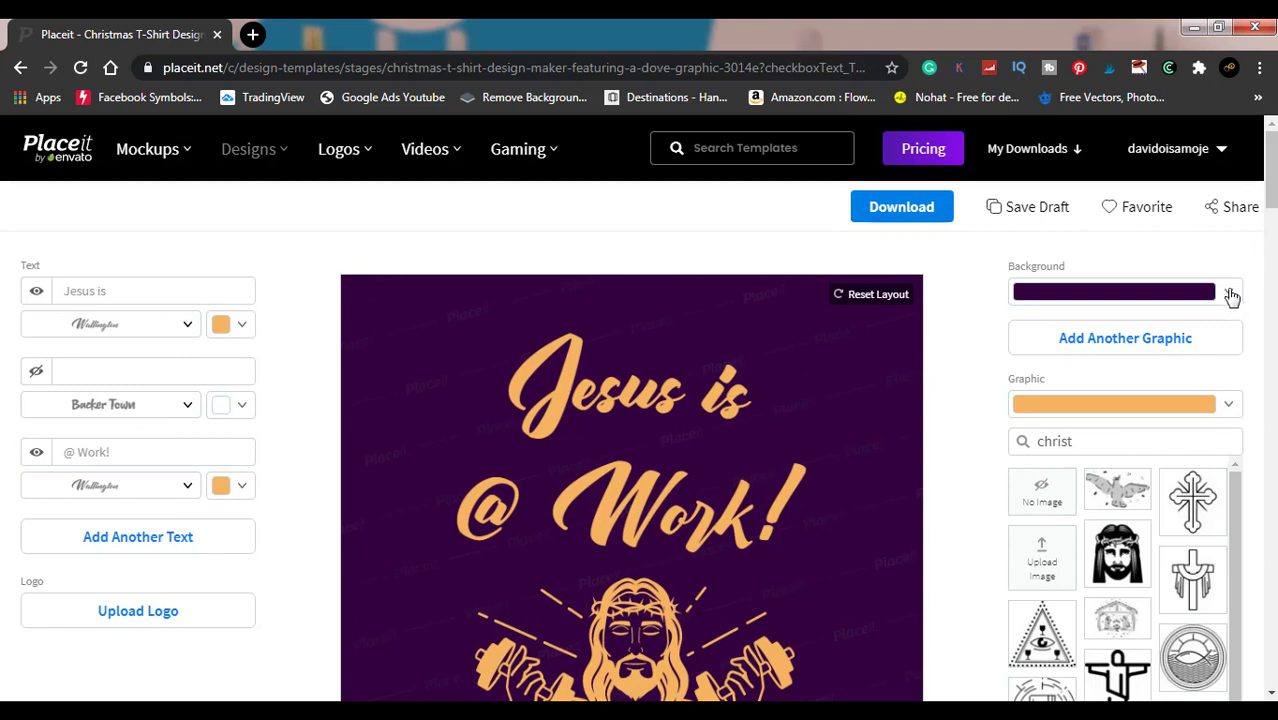
pyautogui.click(1230, 293)
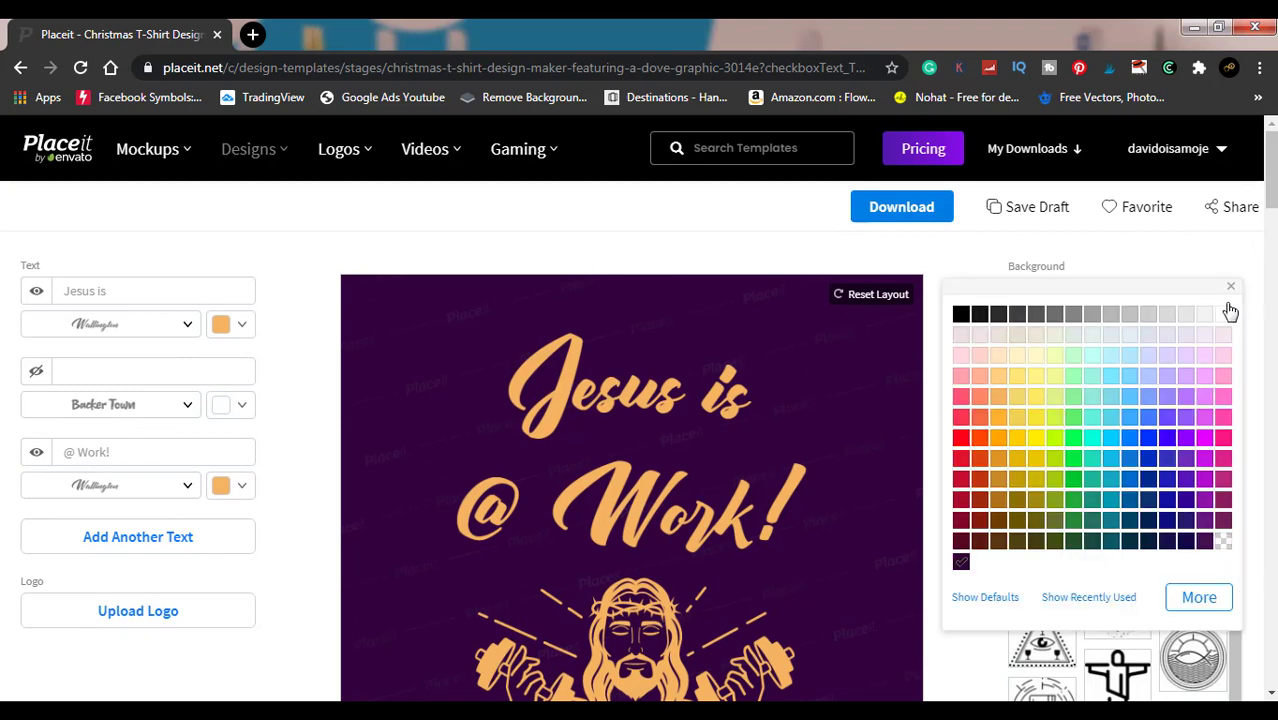
pyautogui.click(1224, 543)
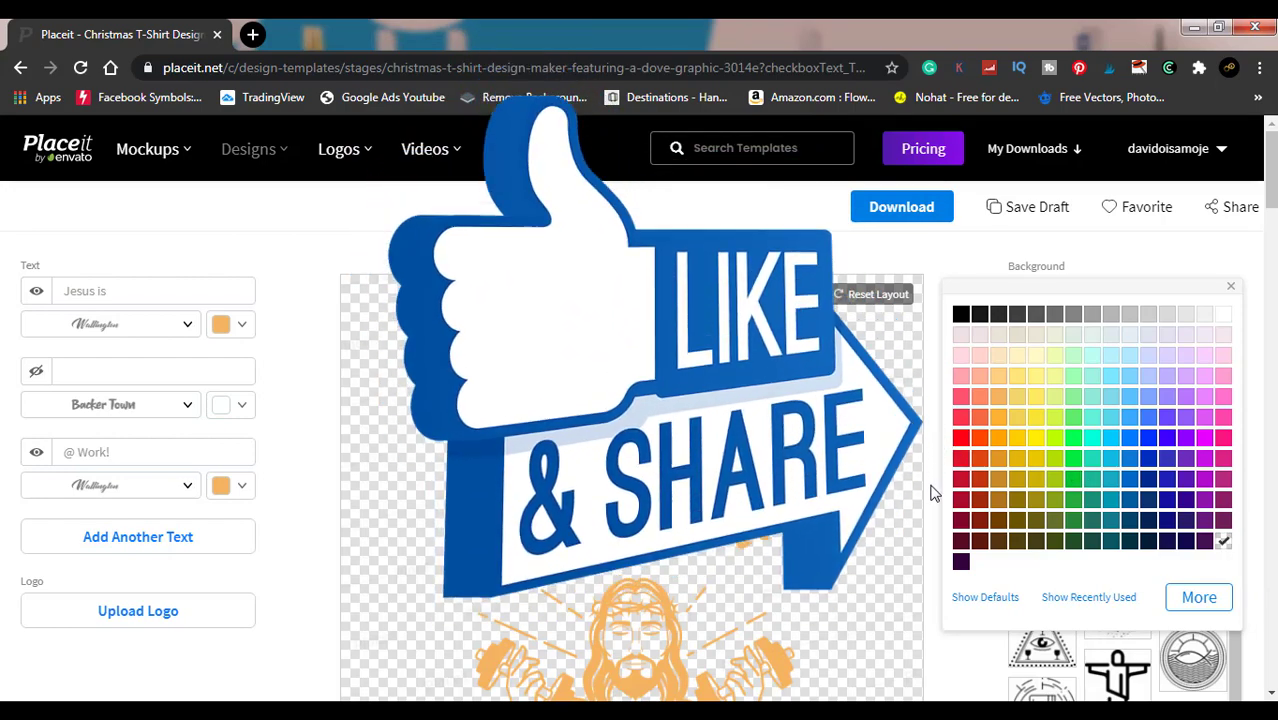
pyautogui.click(930, 493)
pyautogui.scroll(-1, 930, 493)
pyautogui.scroll(-1, 930, 493)
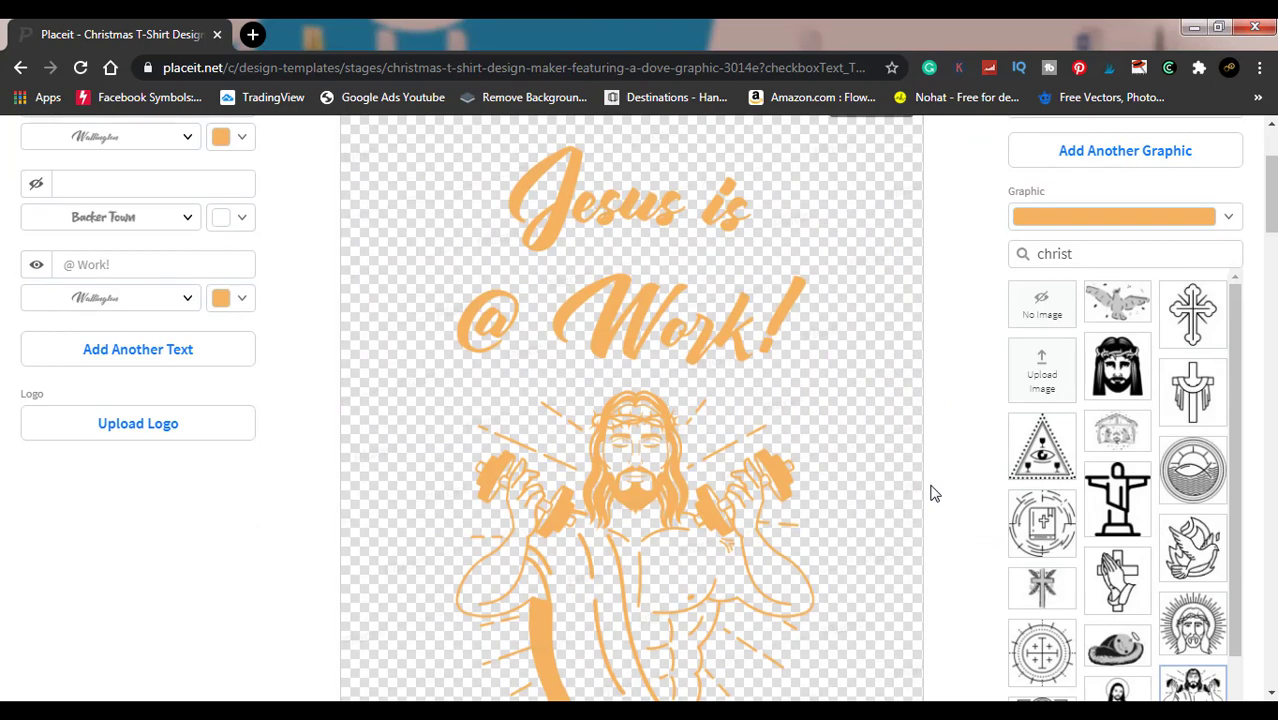
pyautogui.scroll(-2, 930, 493)
pyautogui.scroll(2, 930, 493)
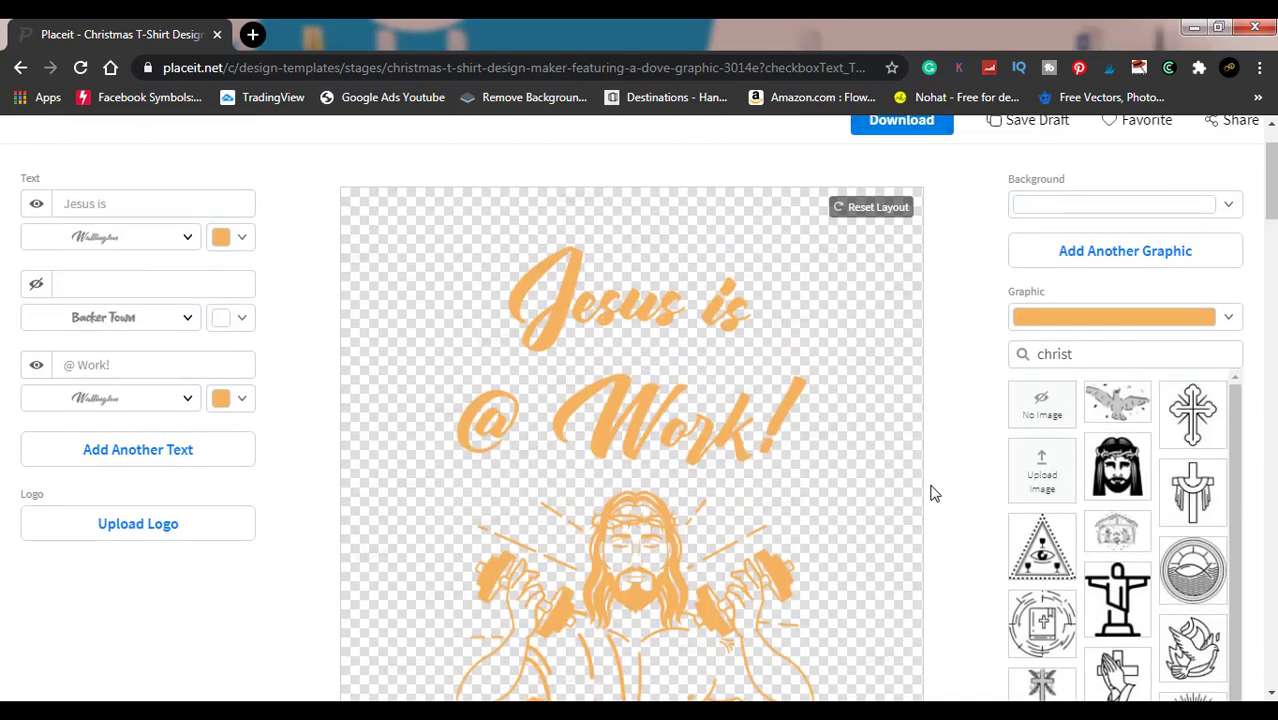
# - Save the design as a draft, check it under Your Saved Drafts, and reopen it
pyautogui.scroll(1, 930, 492)
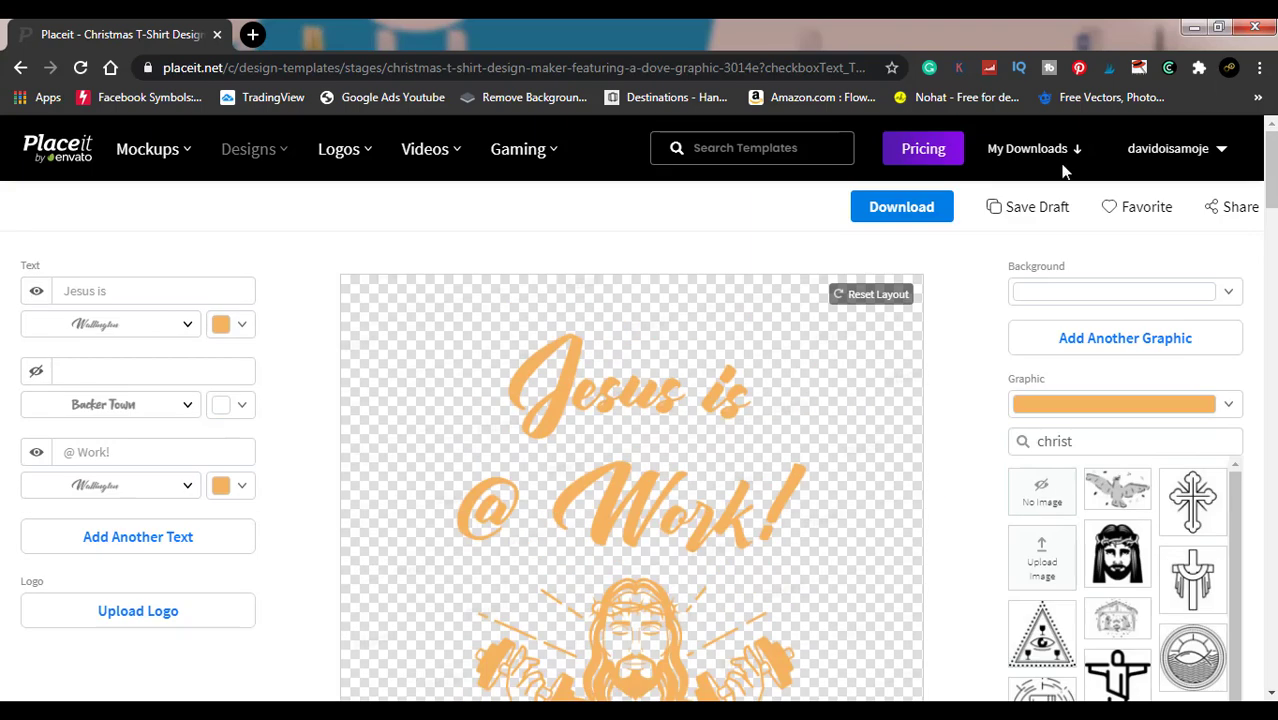
pyautogui.click(1054, 214)
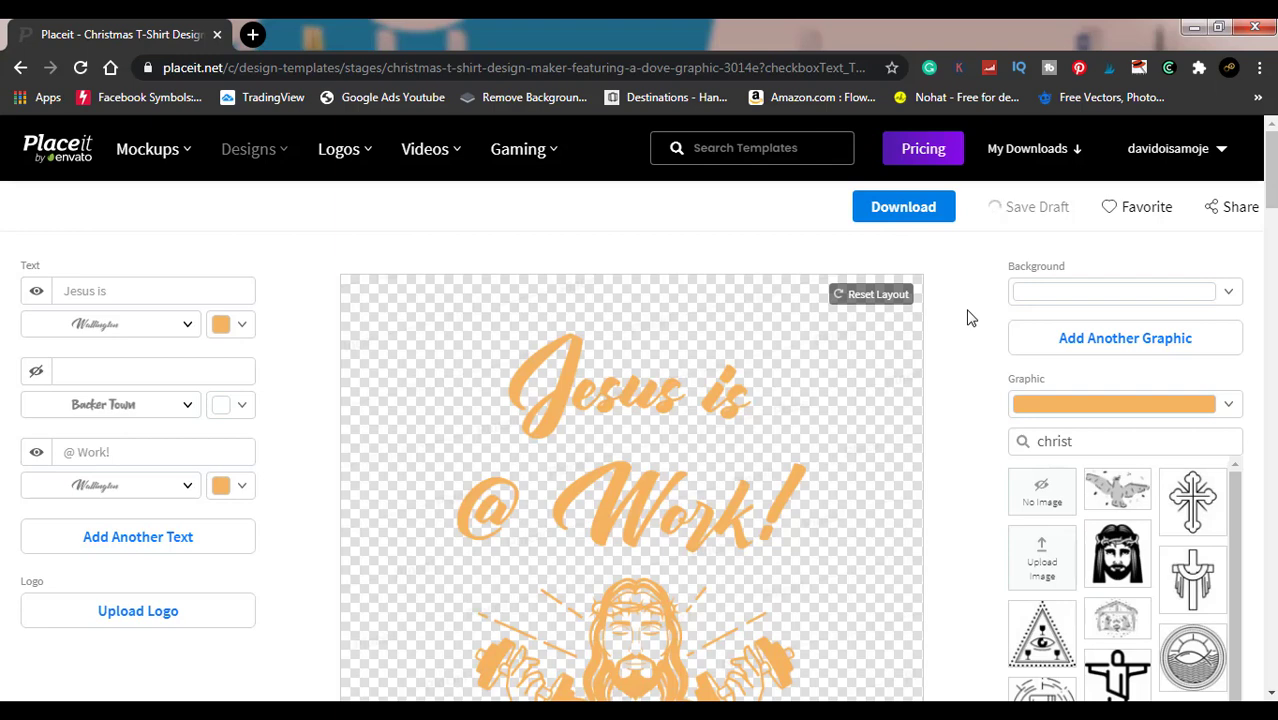
pyautogui.scroll(-8, 965, 290)
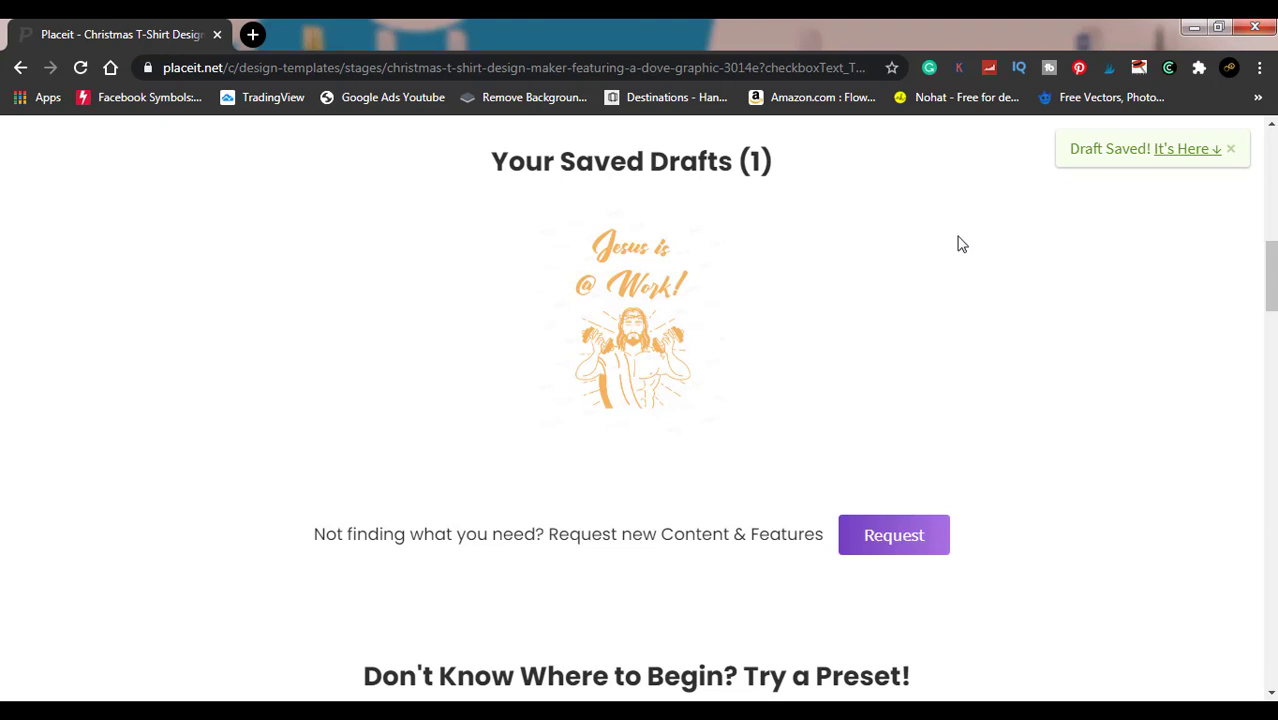
pyautogui.scroll(5, 962, 241)
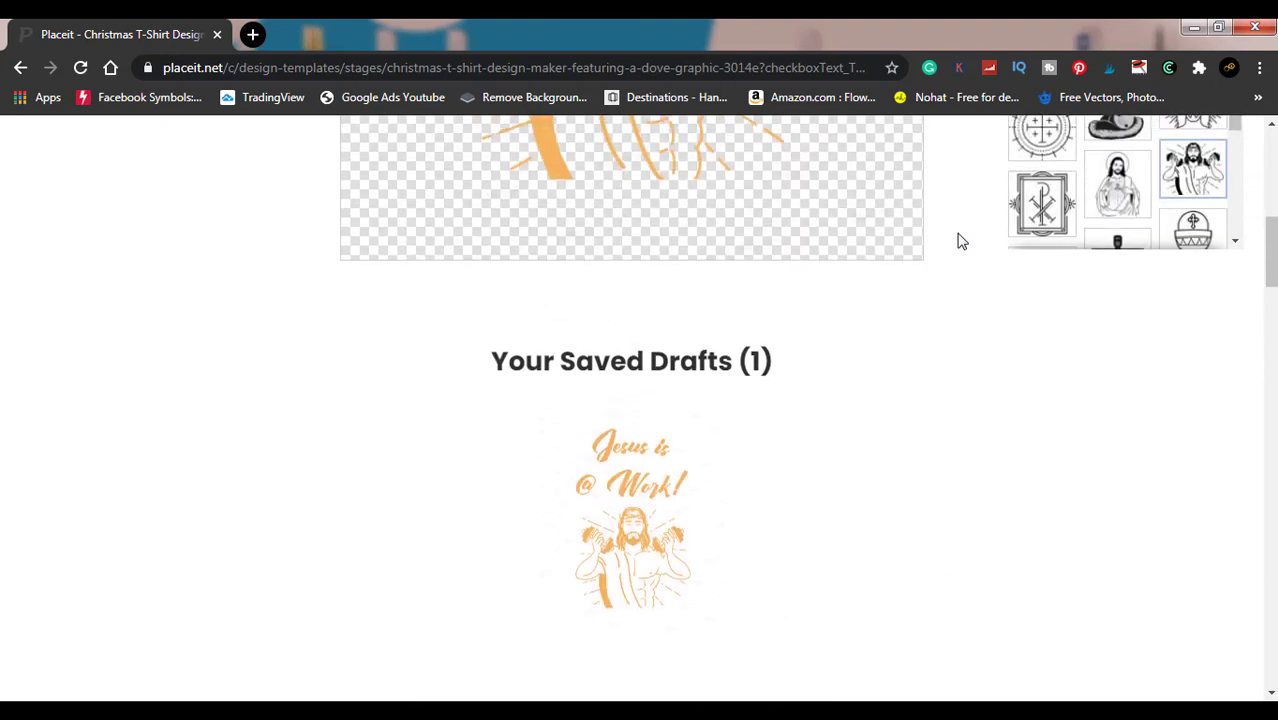
pyautogui.scroll(-4, 962, 241)
pyautogui.moveTo(632, 412)
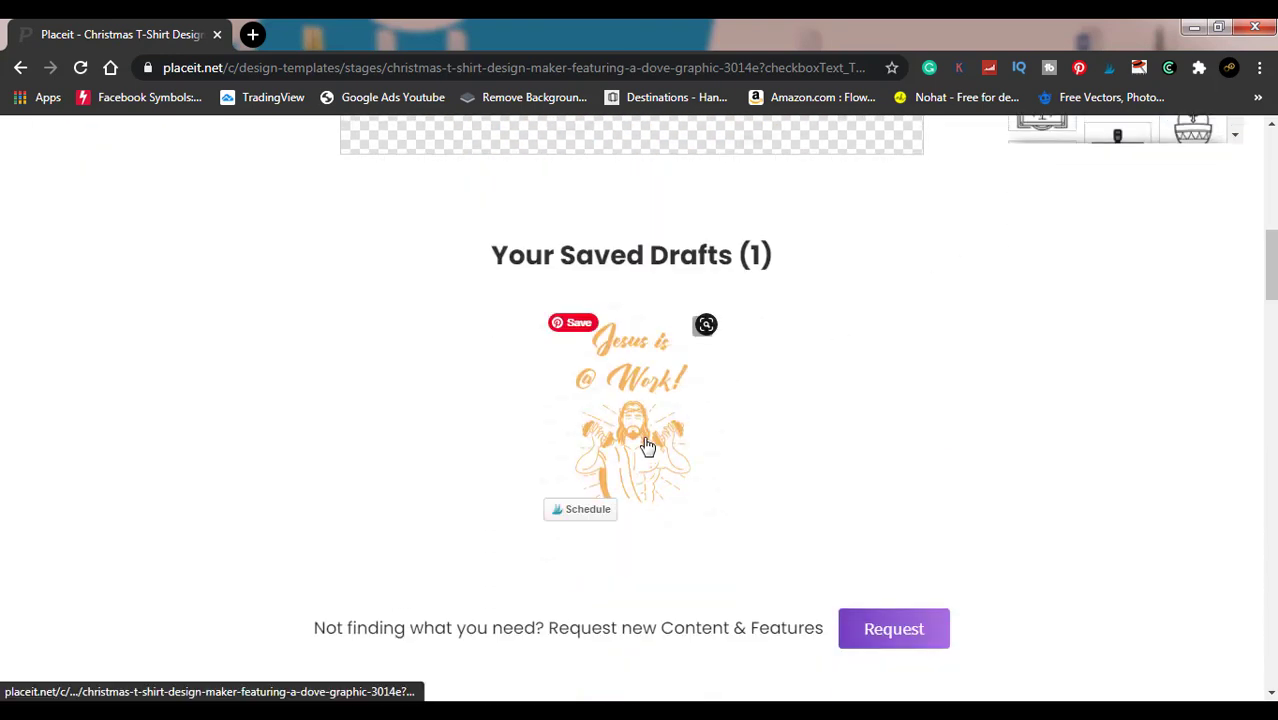
pyautogui.click(645, 445)
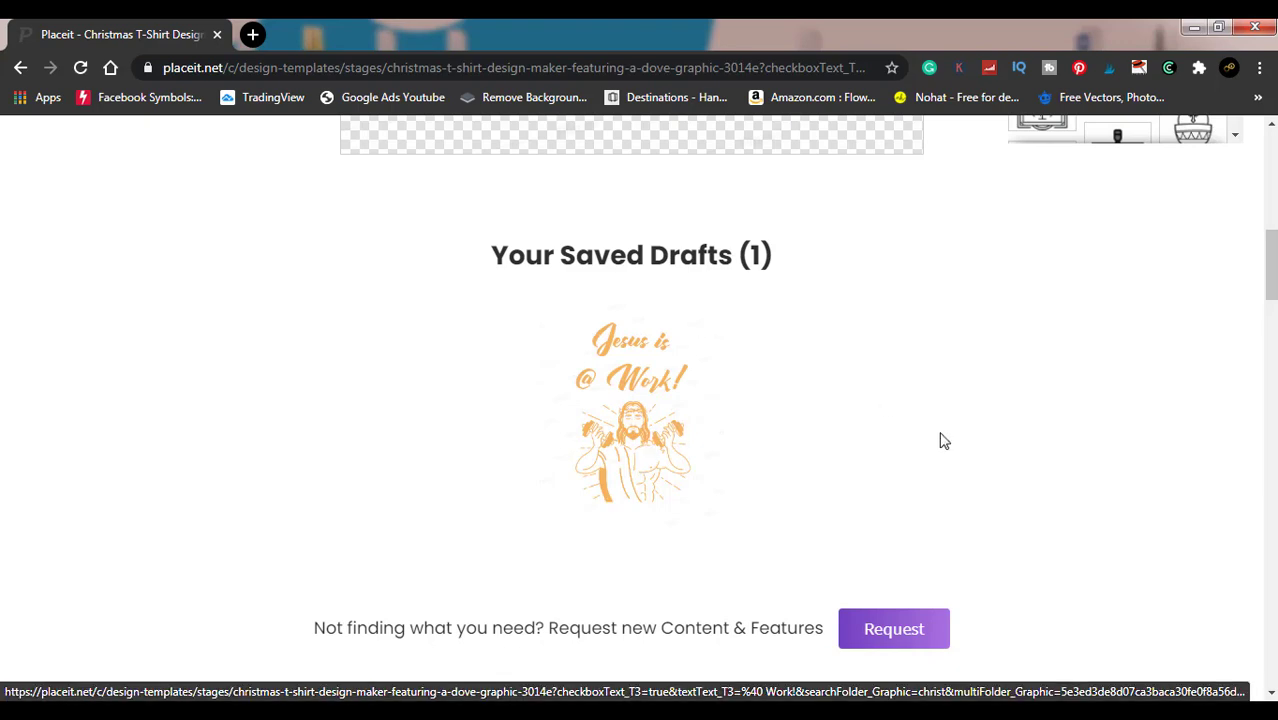
pyautogui.scroll(1, 940, 440)
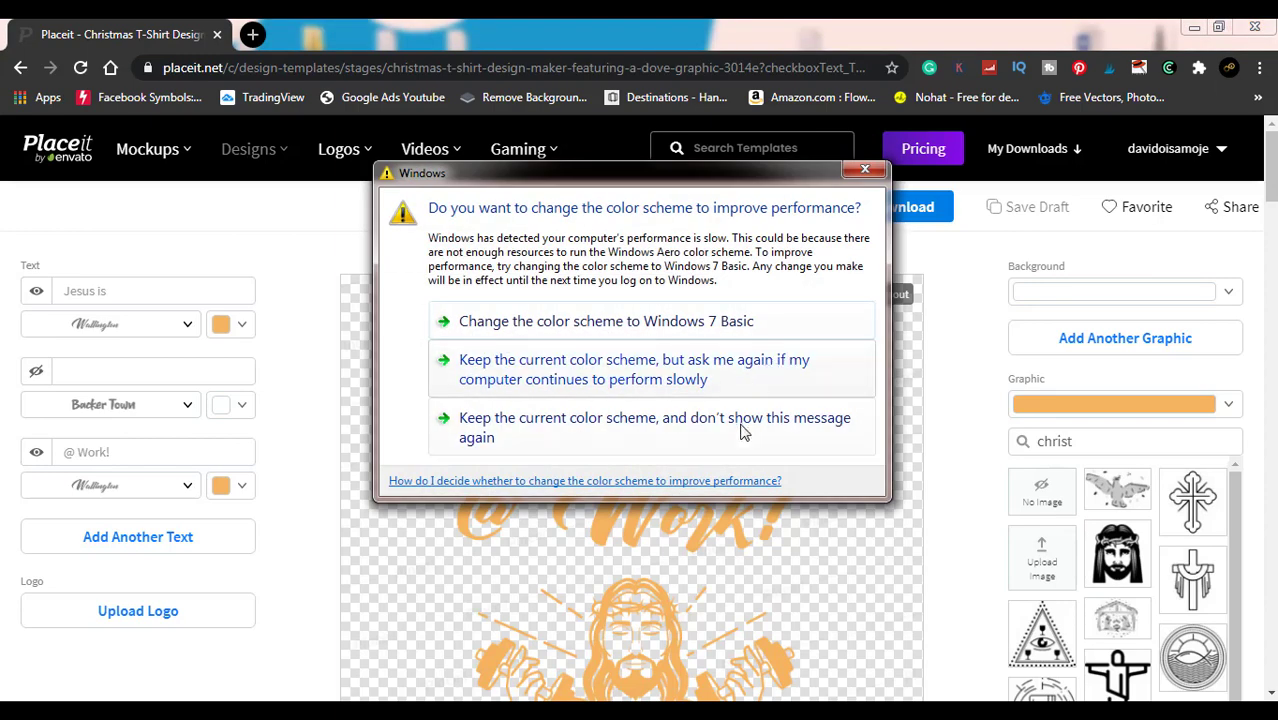
pyautogui.click(740, 432)
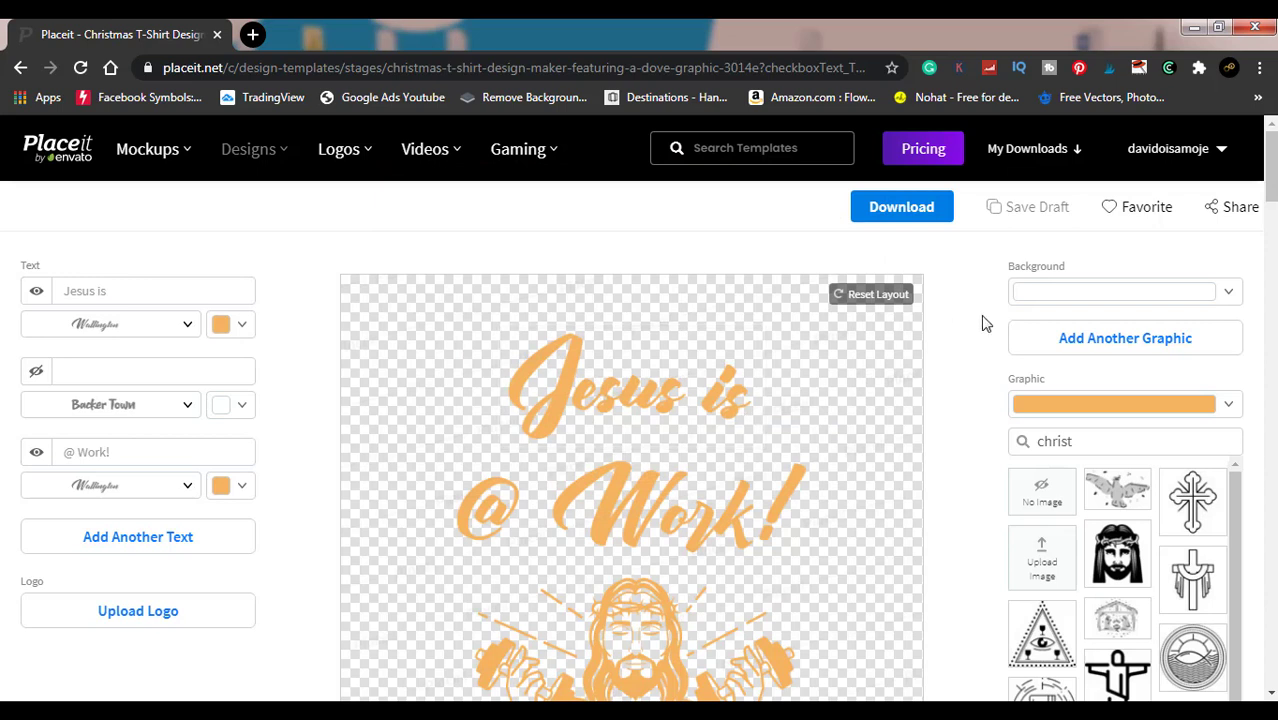